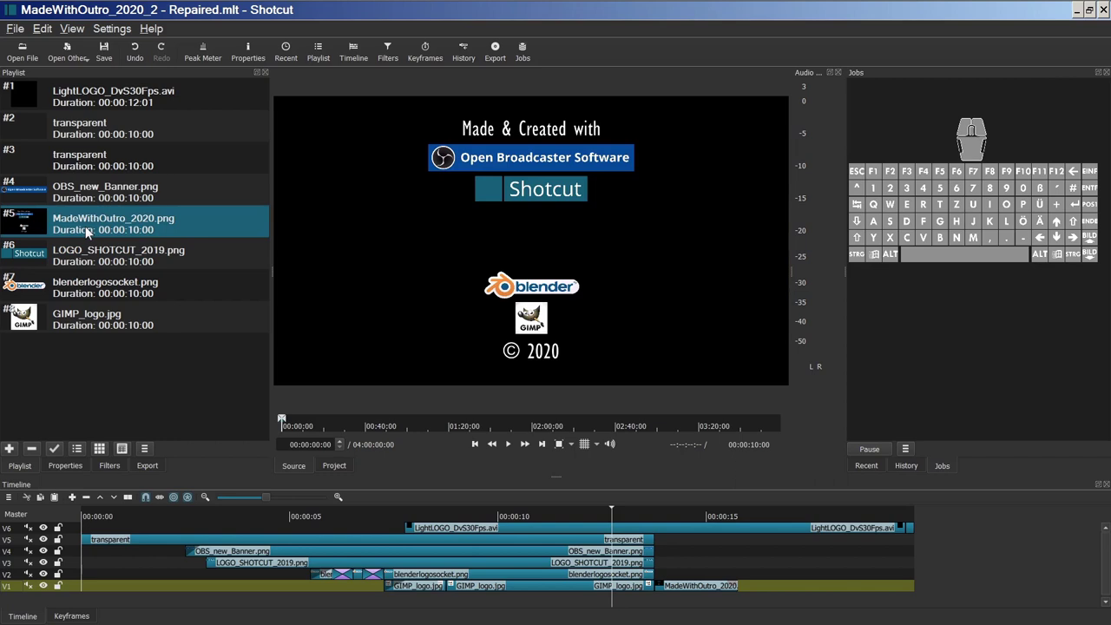
Step: Preview the OBS_new_Banner.png, both transparent and LightLOGO_DvS30Fps.avi clips from the playlist
left_click(85, 197)
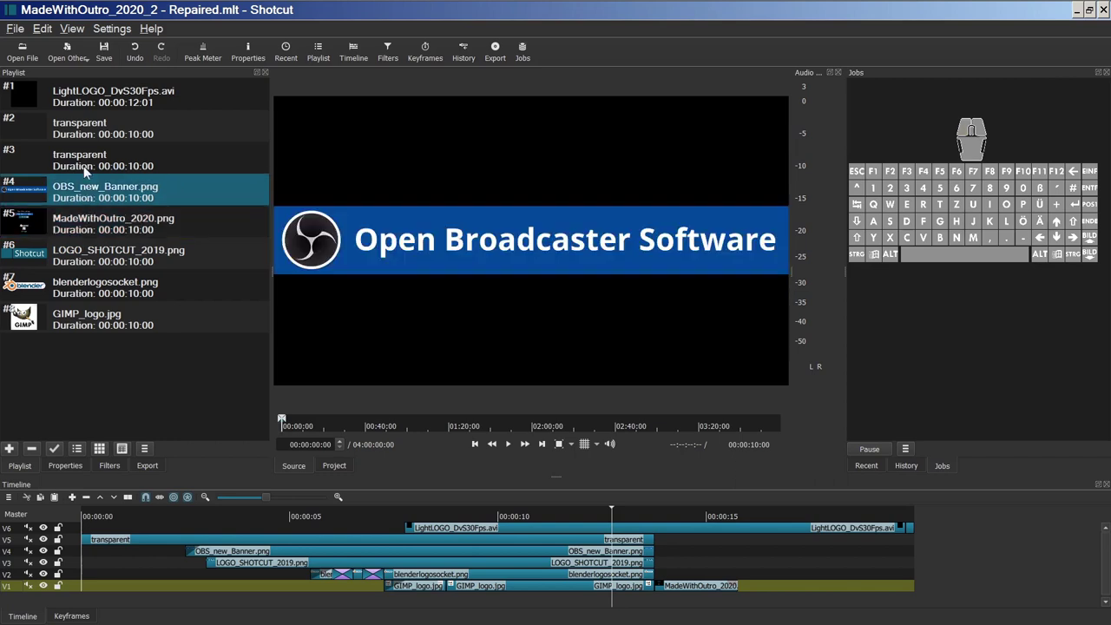
left_click(84, 171)
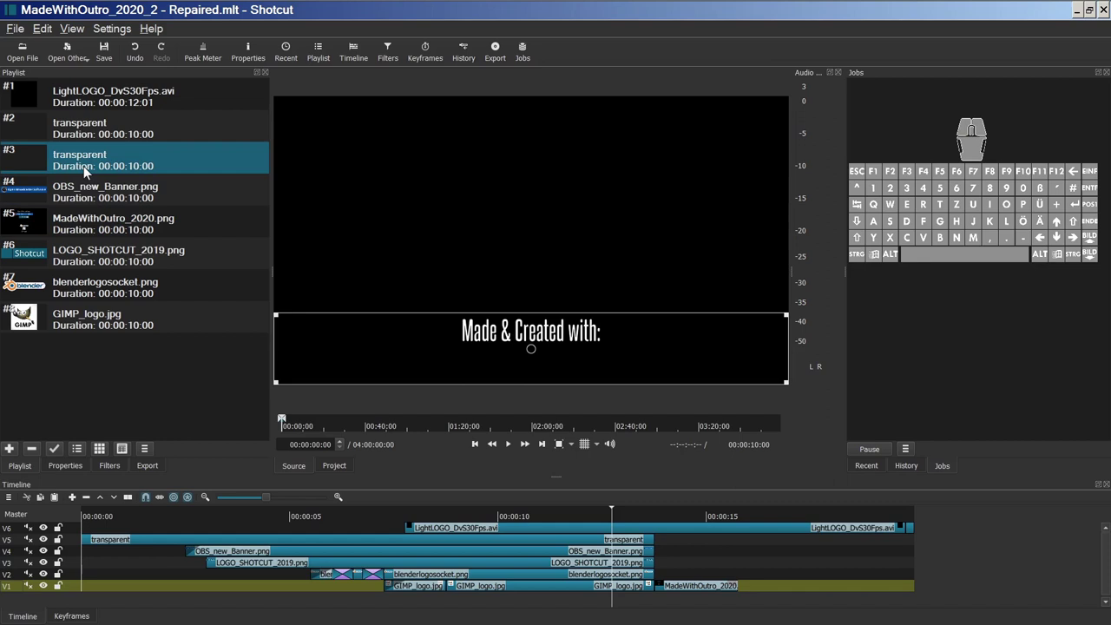
left_click(82, 130)
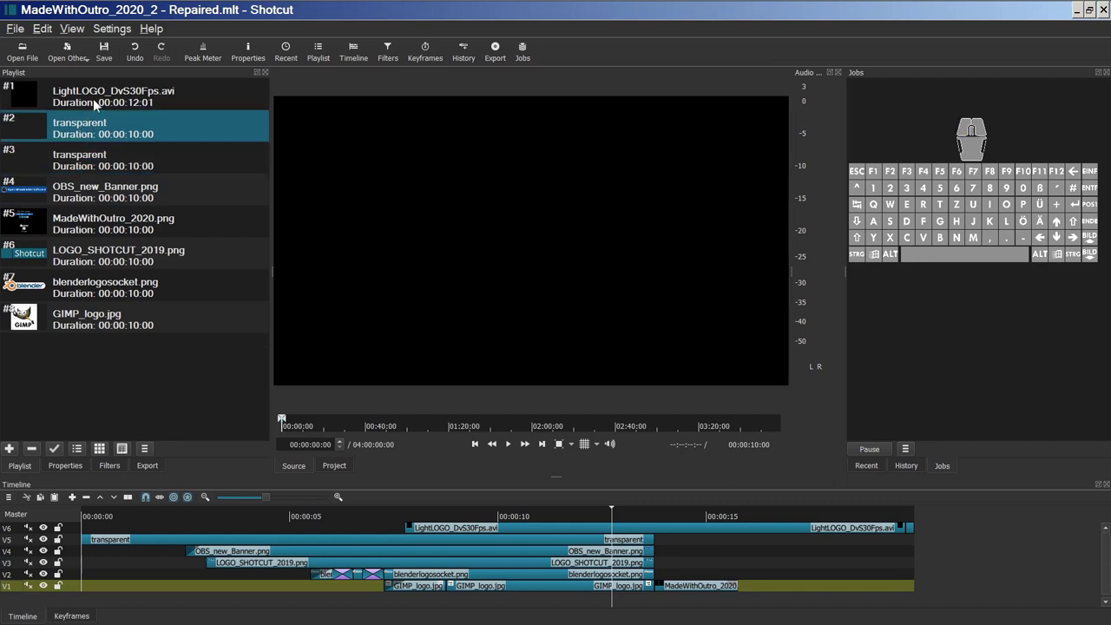
left_click(92, 98)
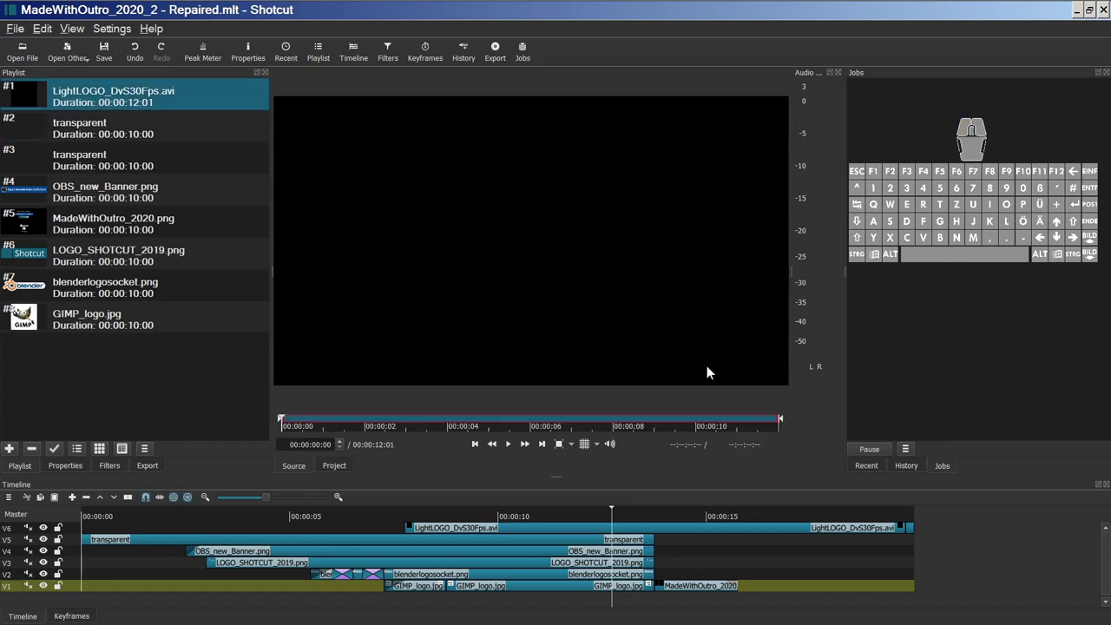
Step: Play part of the LightLOGO_DvS30Fps.avi clip, pause it and view its properties
left_click(511, 443)
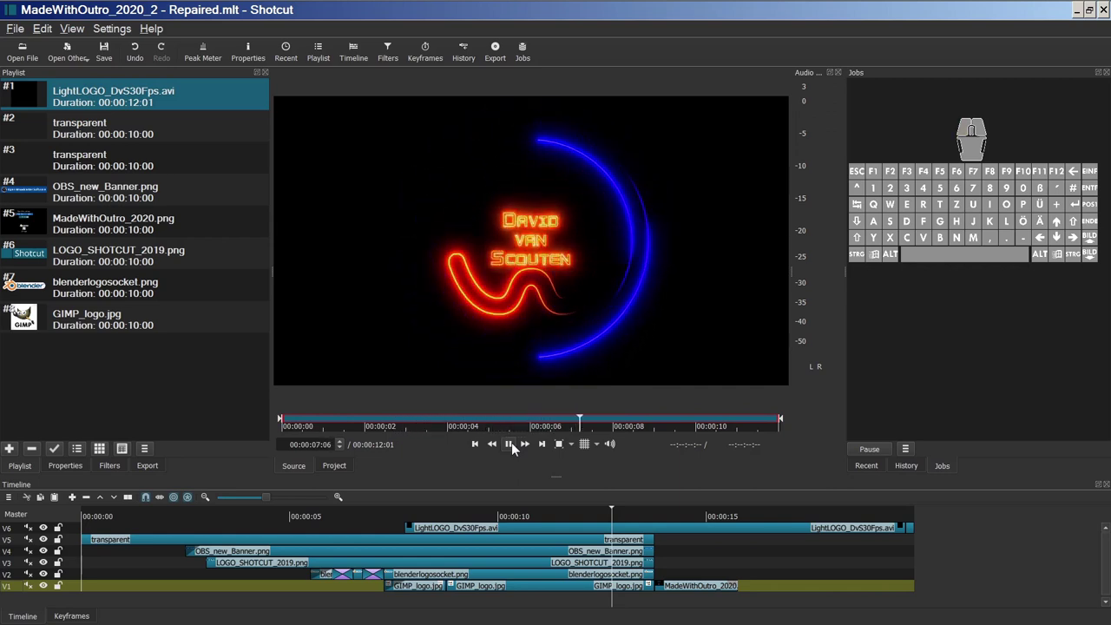
left_click(511, 443)
left_click(80, 467)
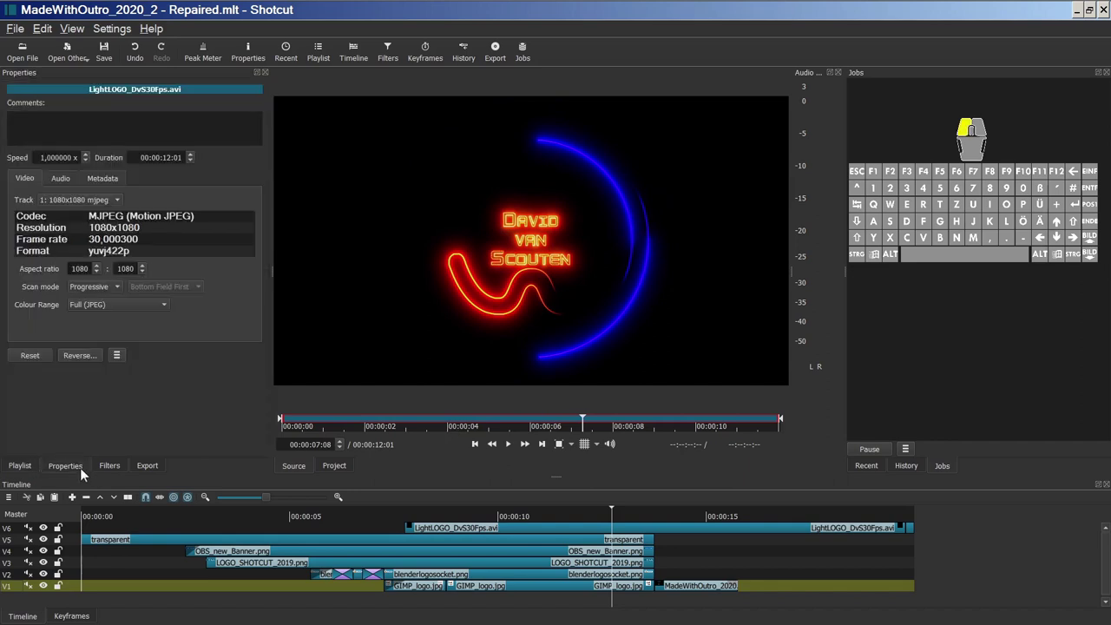
Step: Check the properties of tracks V1 to V6 one after another, looking at each blend mode
left_click(72, 588)
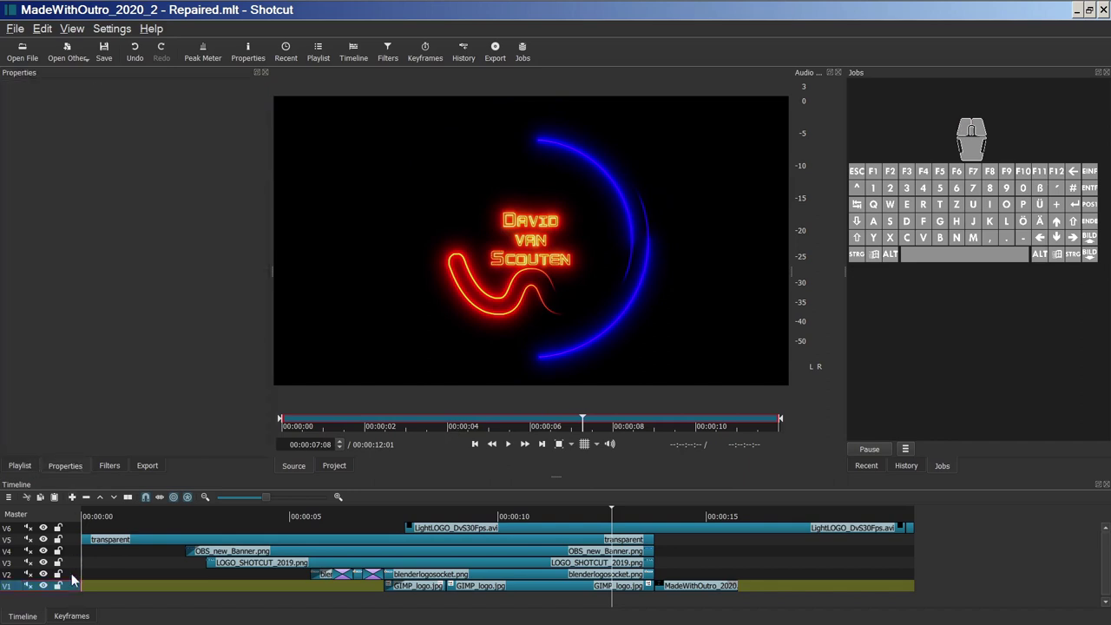
left_click(73, 580)
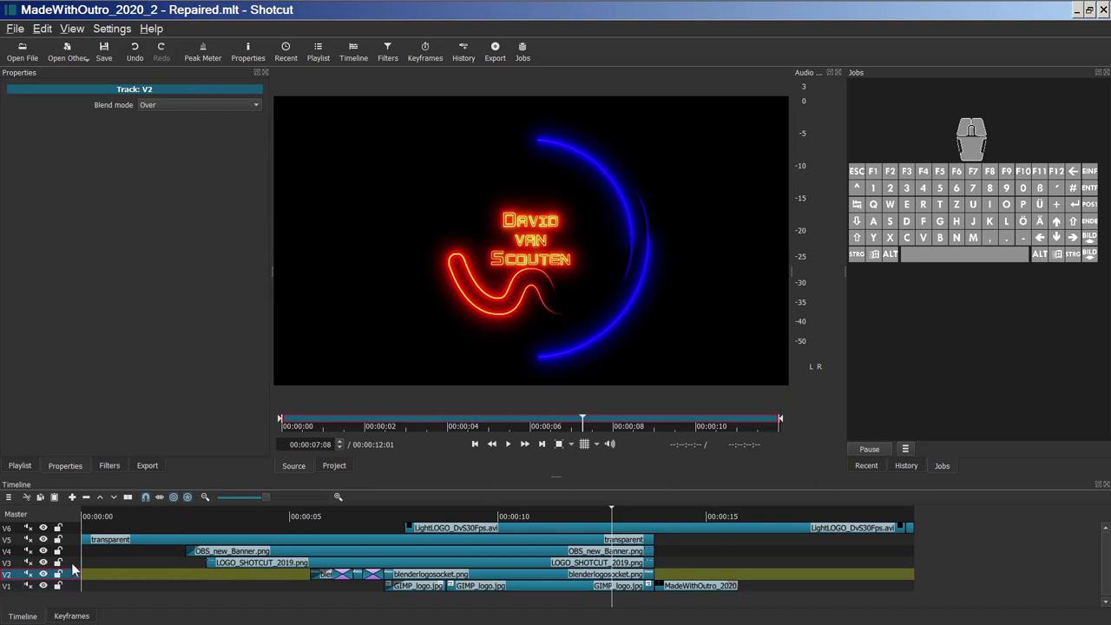
left_click(73, 568)
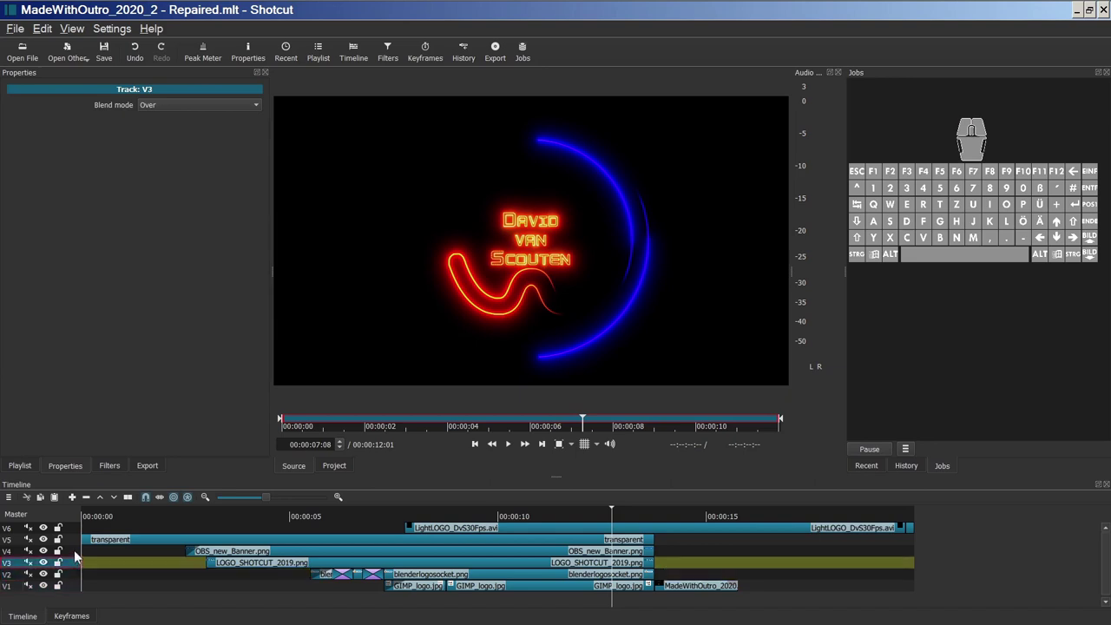
left_click(73, 549)
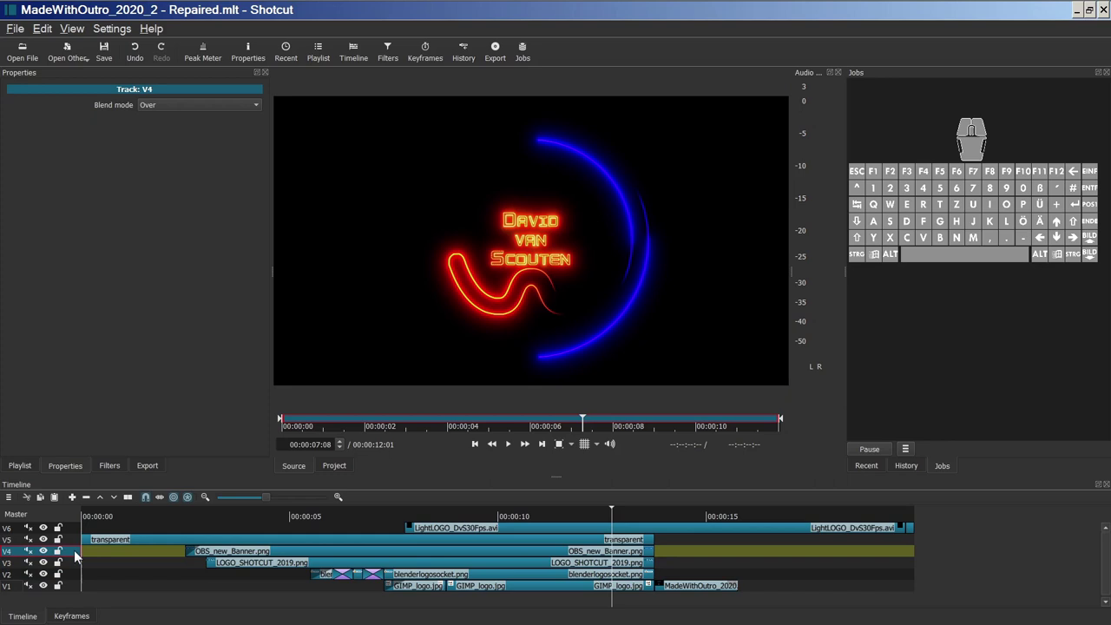
left_click(75, 538)
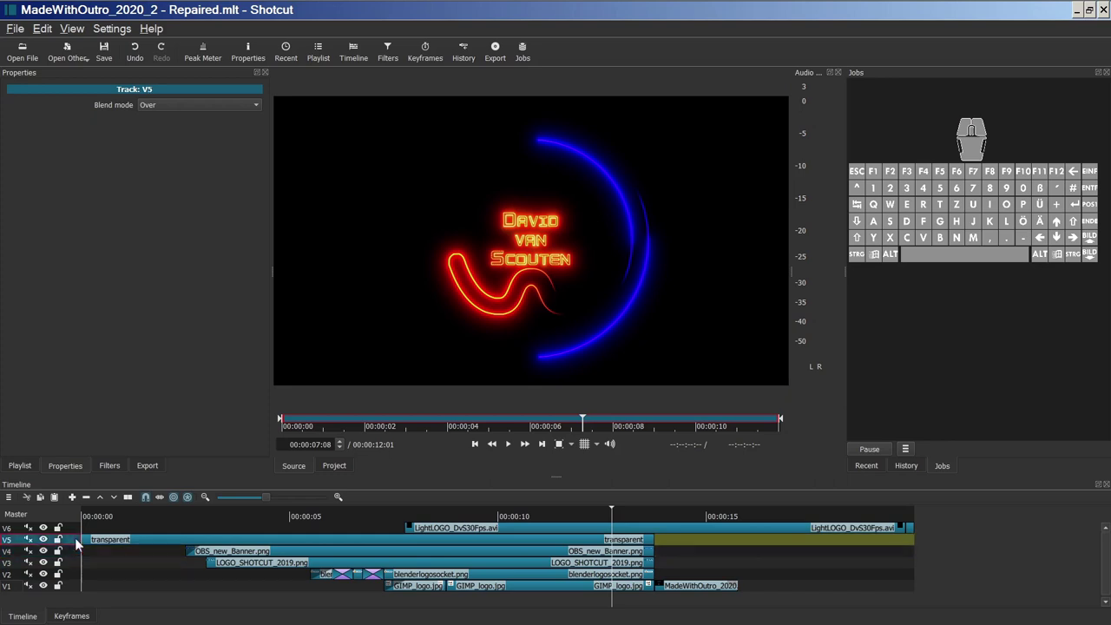
left_click(76, 528)
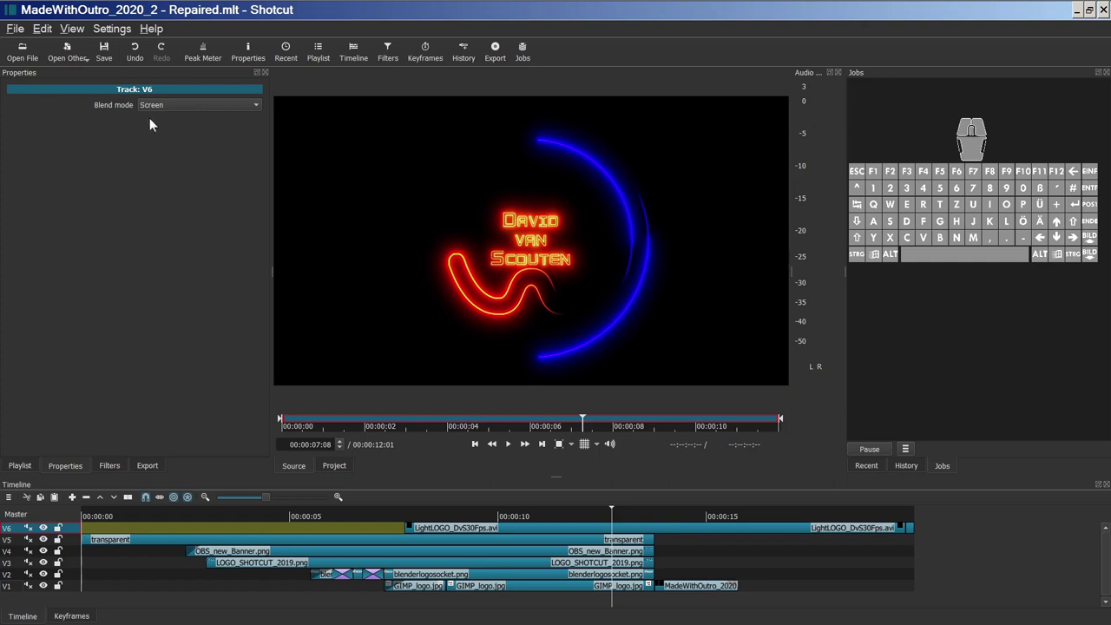
Step: View the Mosaic keyframes of the first GIMP_logo.jpg clip on track V1 at an enlarged scale
left_click(403, 511)
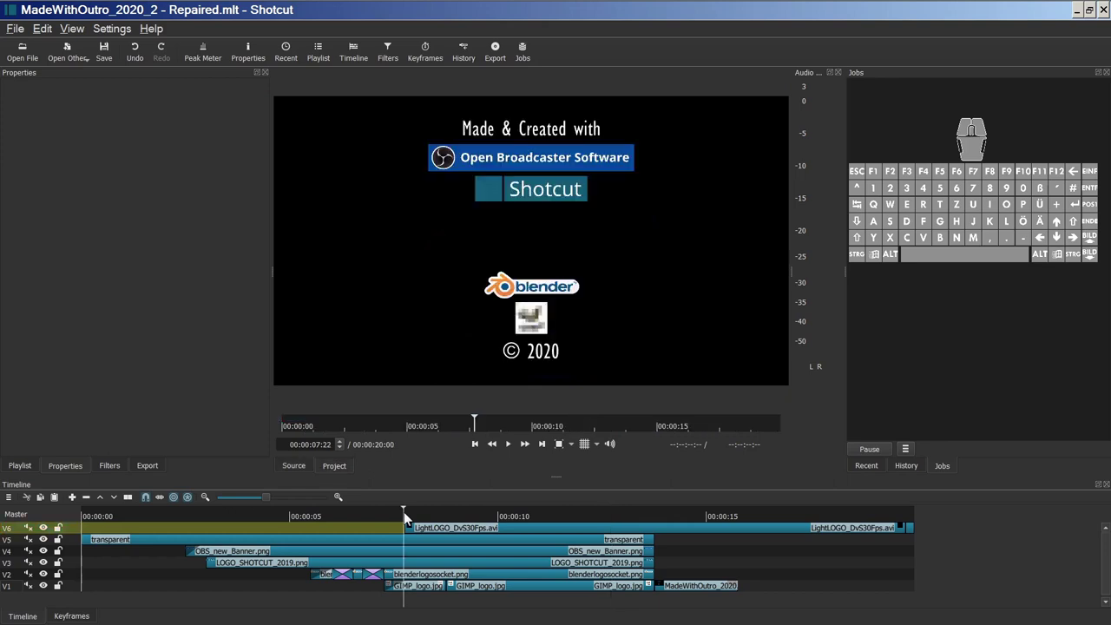
left_click(414, 587)
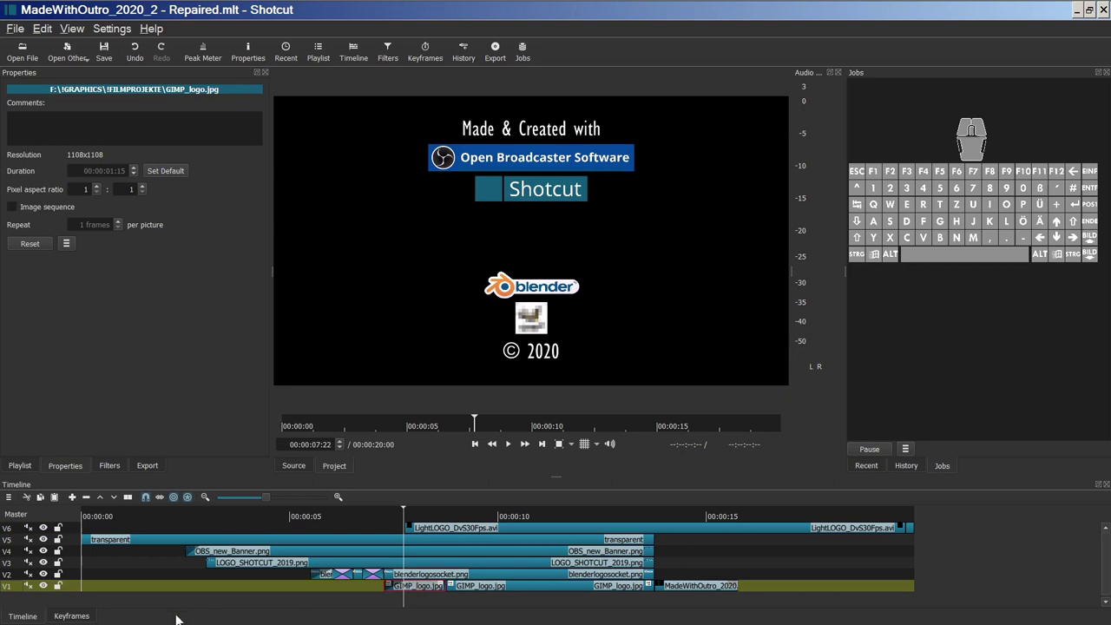
left_click(72, 616)
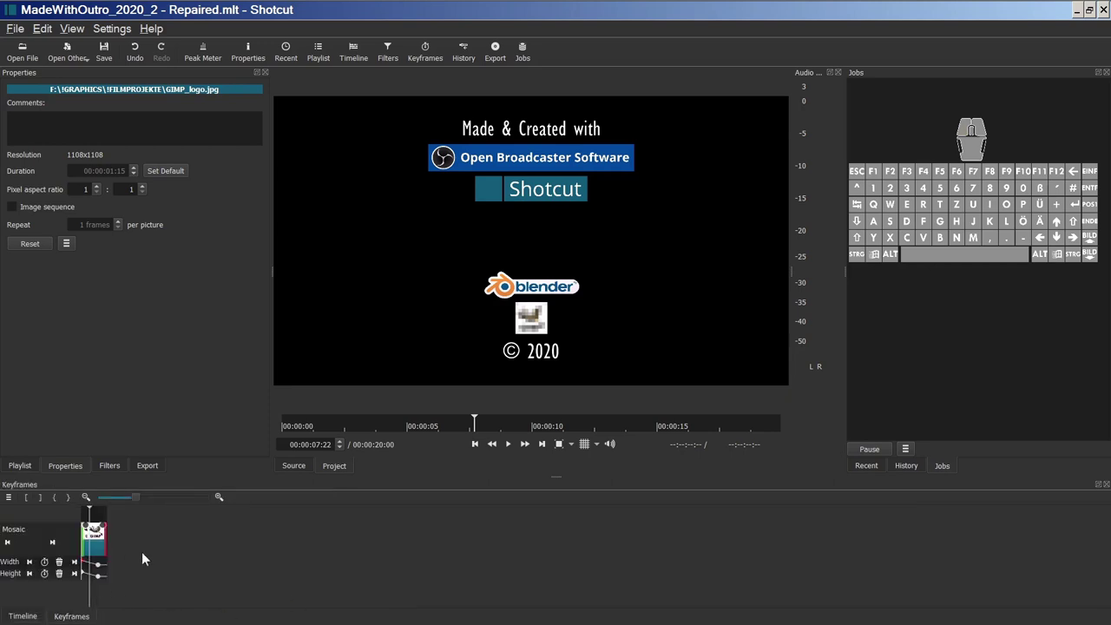
left_click(217, 497)
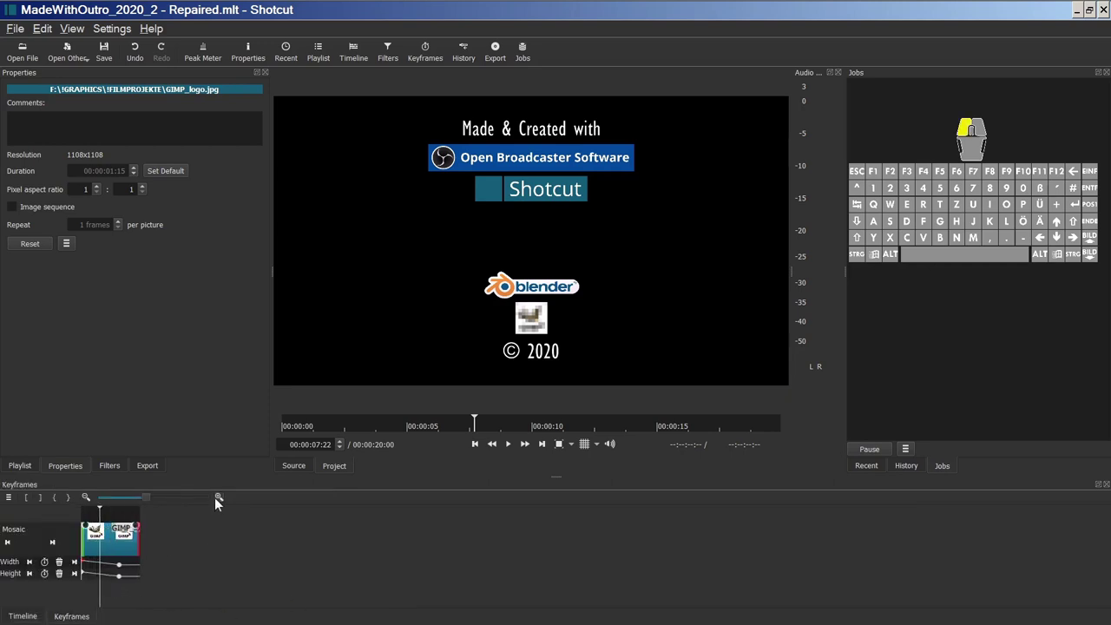
left_click(217, 497)
left_click(217, 497)
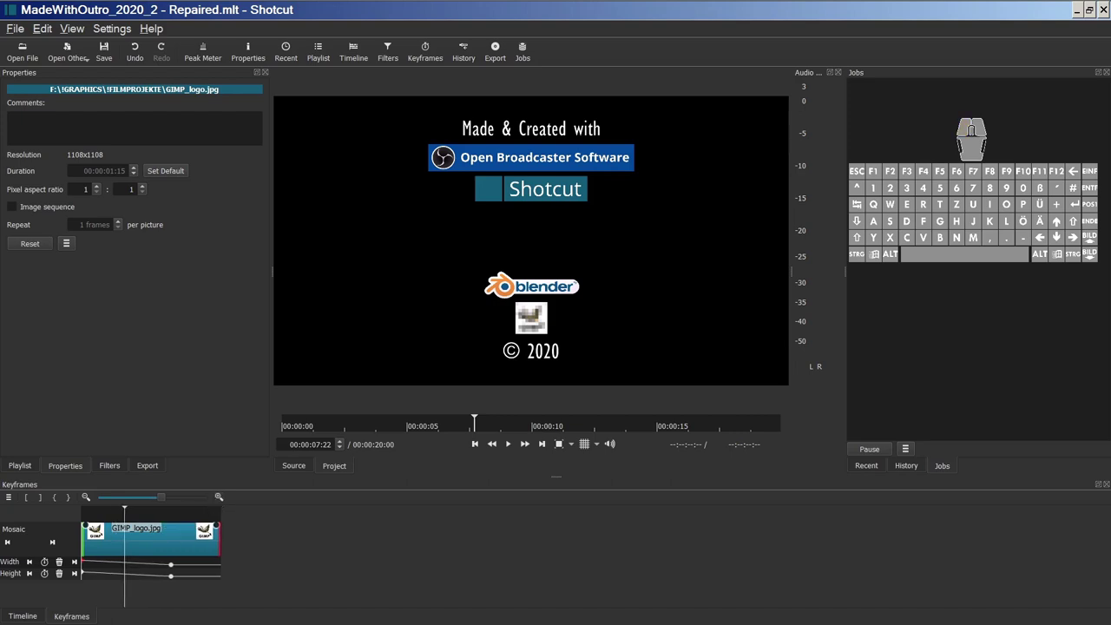
Step: Compare the Mosaic width and height settings at the first and second keyframes of the first GIMP_logo.jpg clip
left_click(27, 562)
left_click(27, 563)
left_click(109, 466)
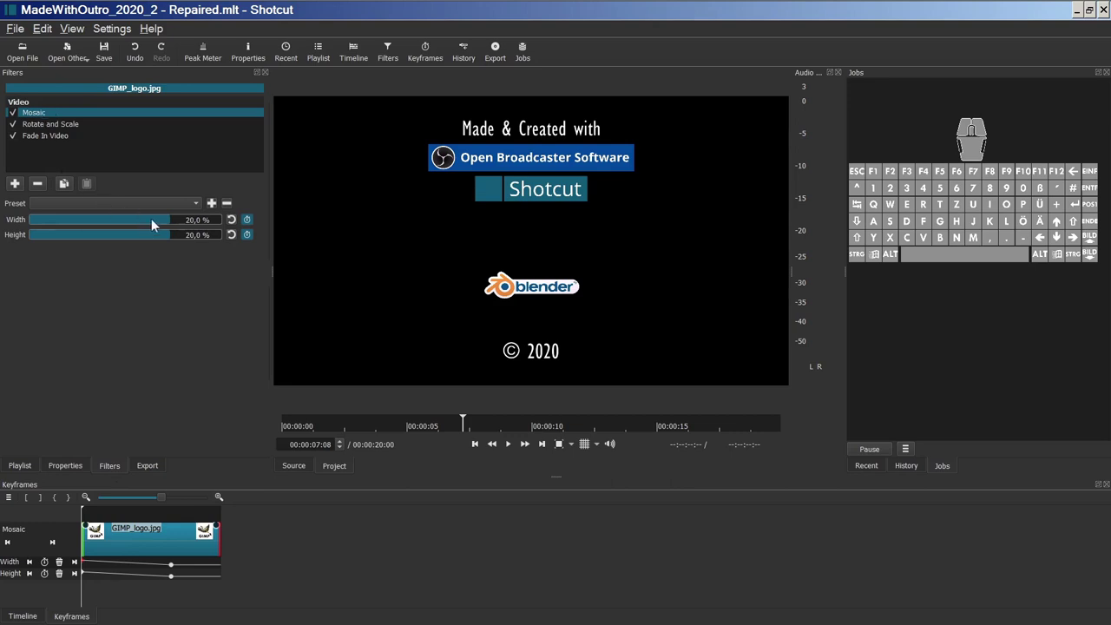
left_click(74, 562)
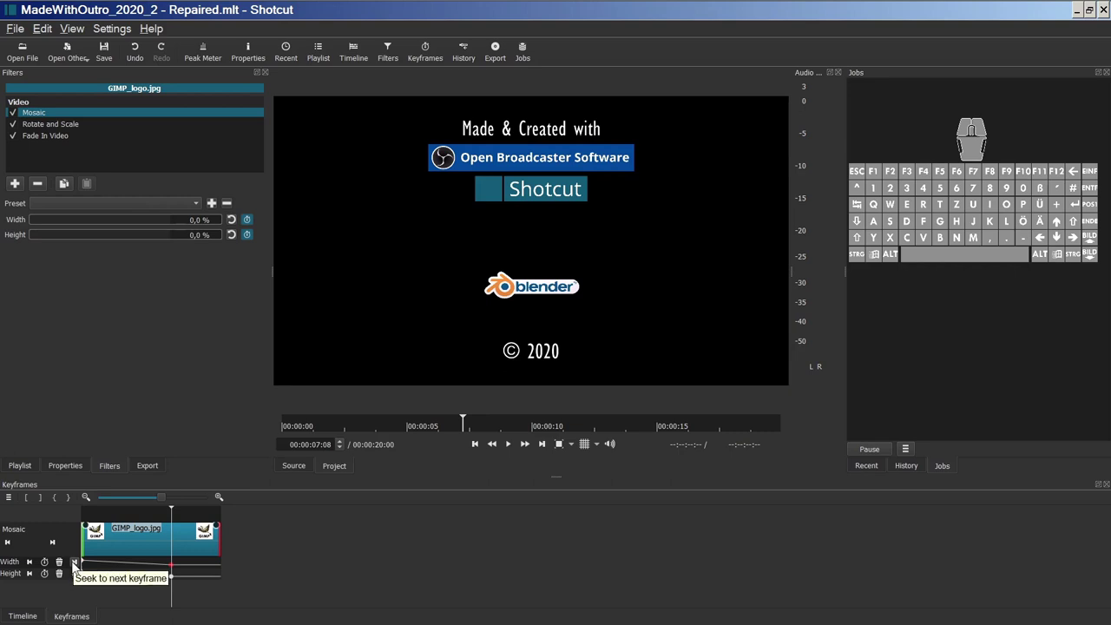
left_click(73, 562)
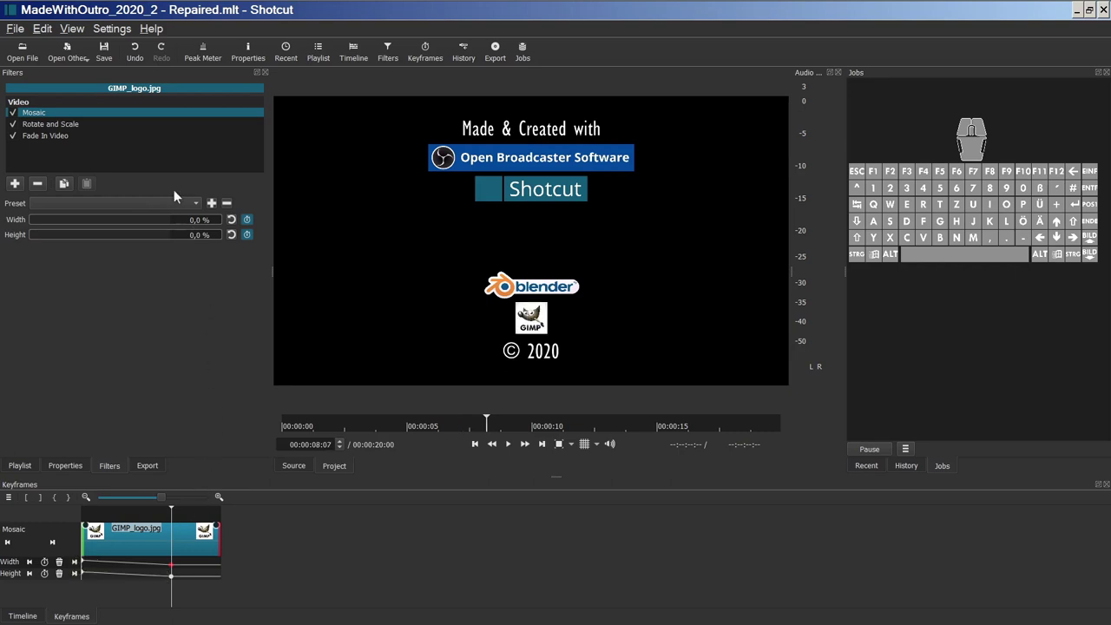
Step: Examine the Rotate and Scale and Fade In Video settings at the start of the first GIMP_logo.jpg clip
left_click(70, 125)
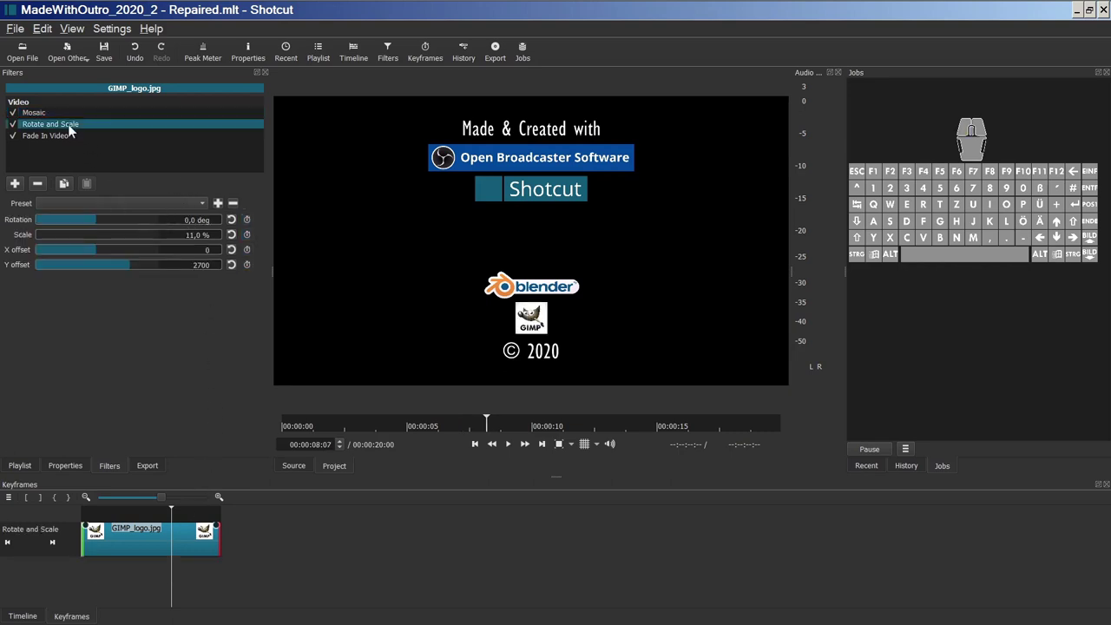
left_click(9, 543)
left_click(9, 543)
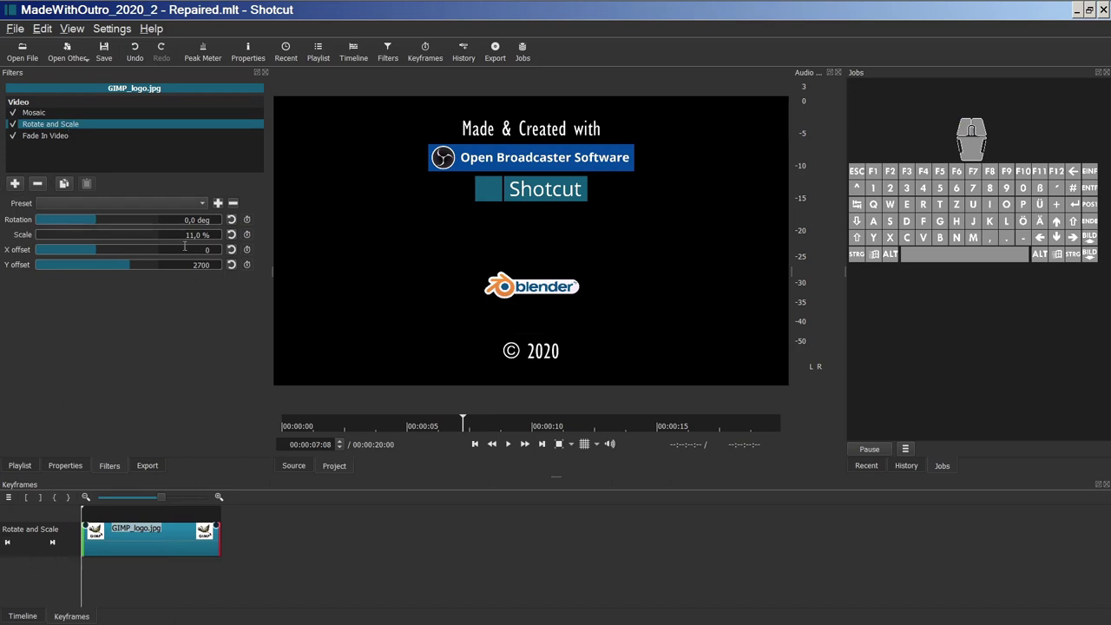
left_click(59, 134)
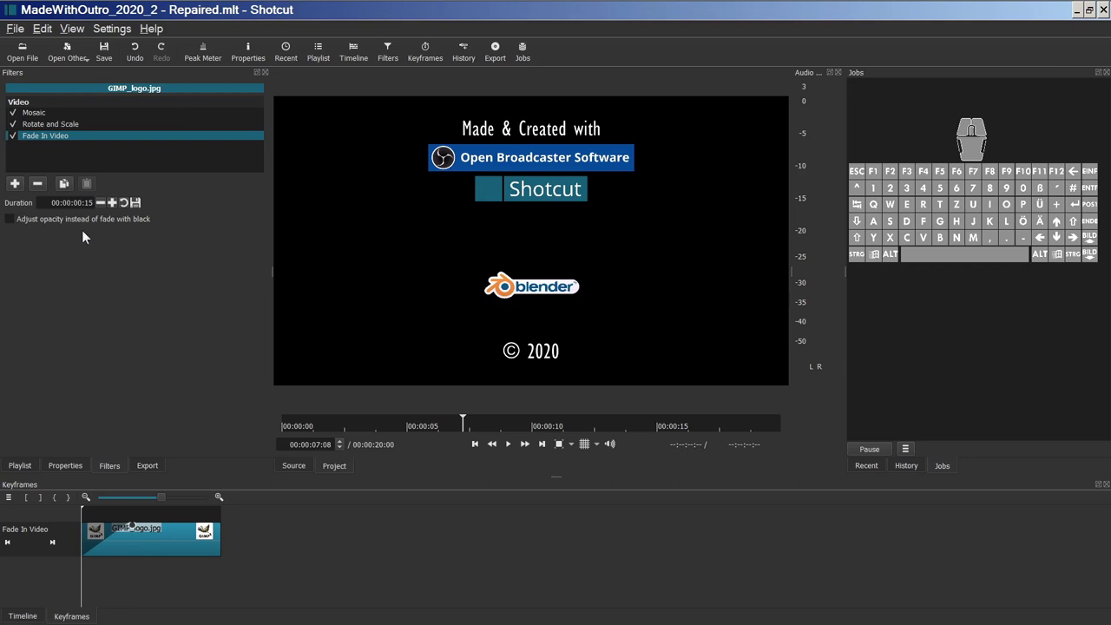
Step: Move the playhead to the second GIMP_logo.jpg clip on track V1 and examine its filters and keyframes
left_click(38, 616)
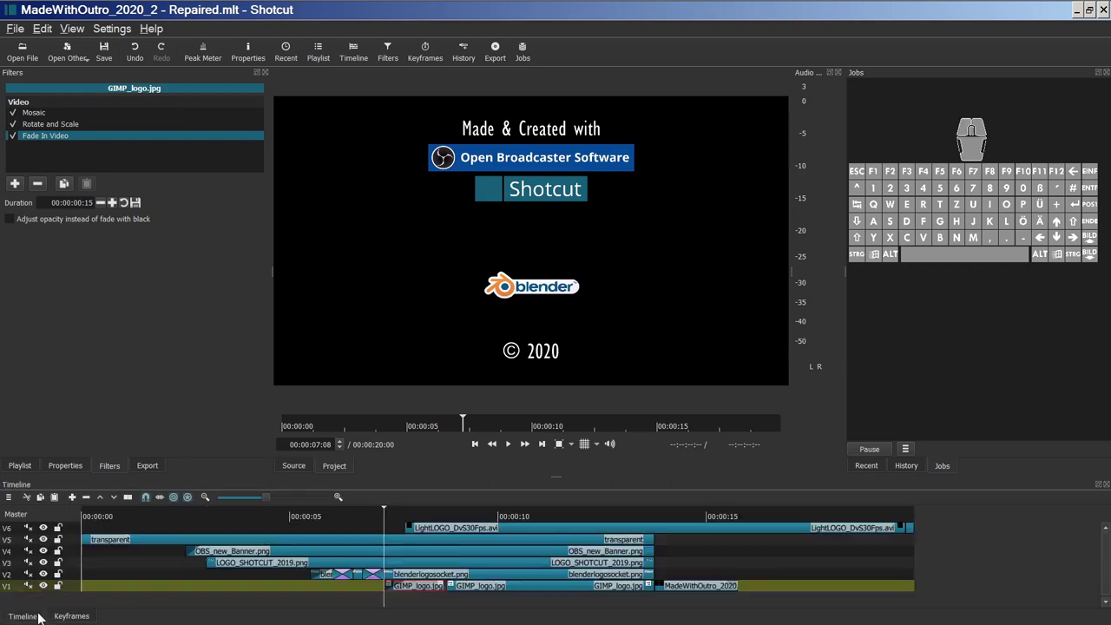
left_click(541, 445)
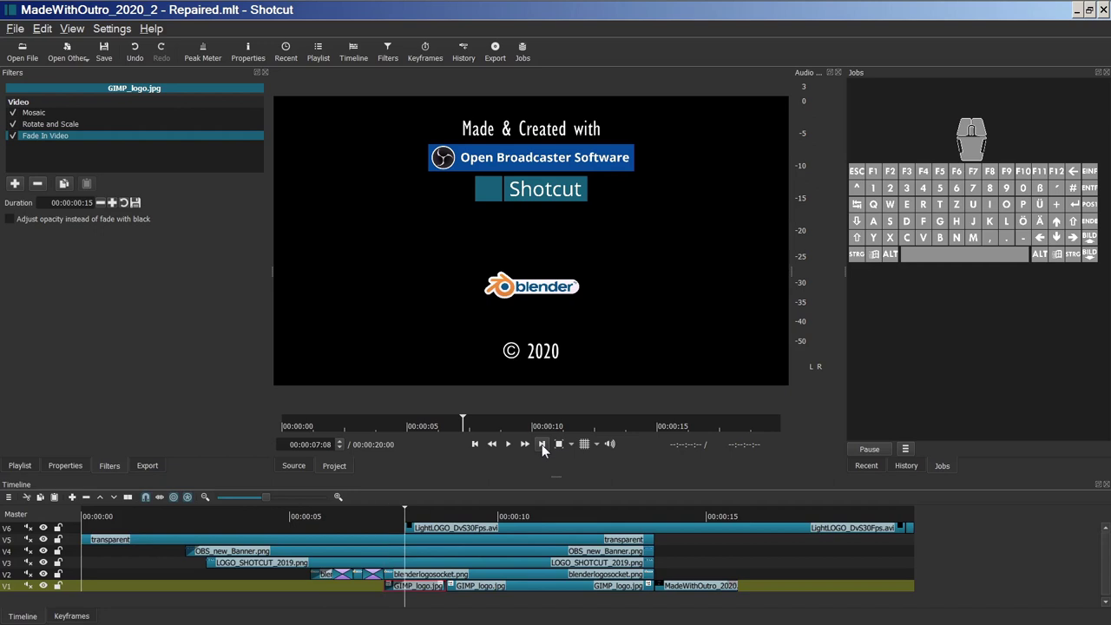
left_click(542, 444)
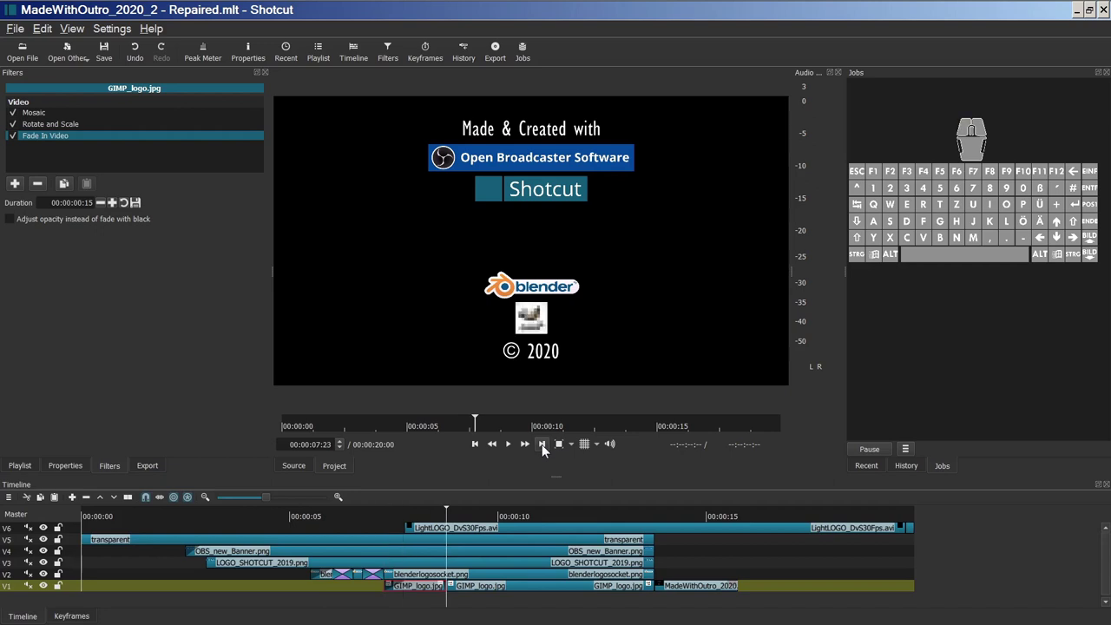
left_click(515, 587)
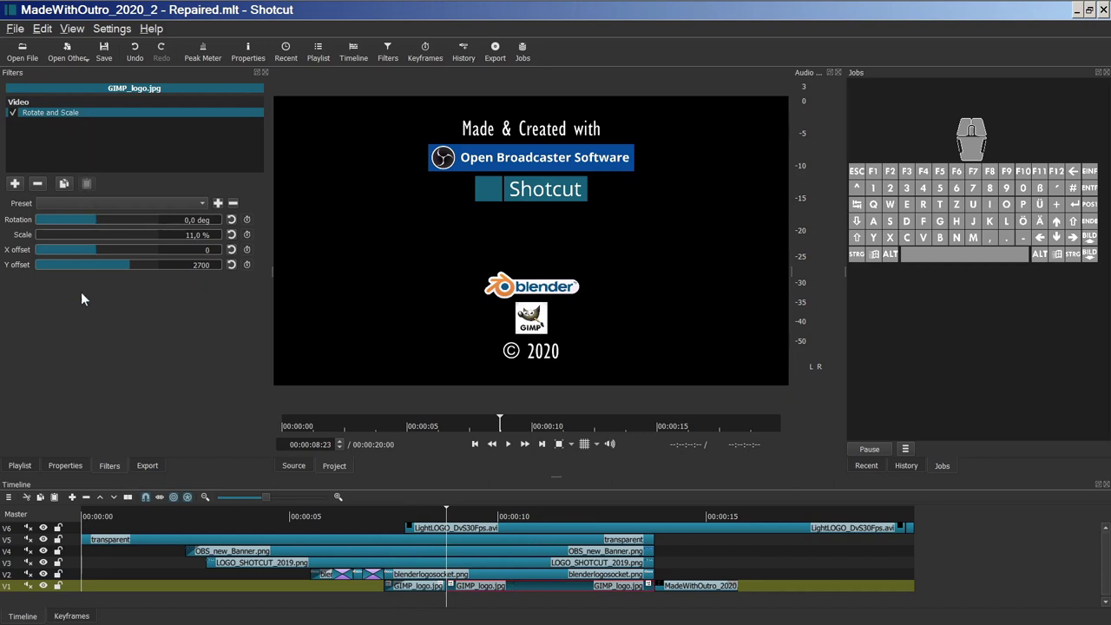
left_click(63, 616)
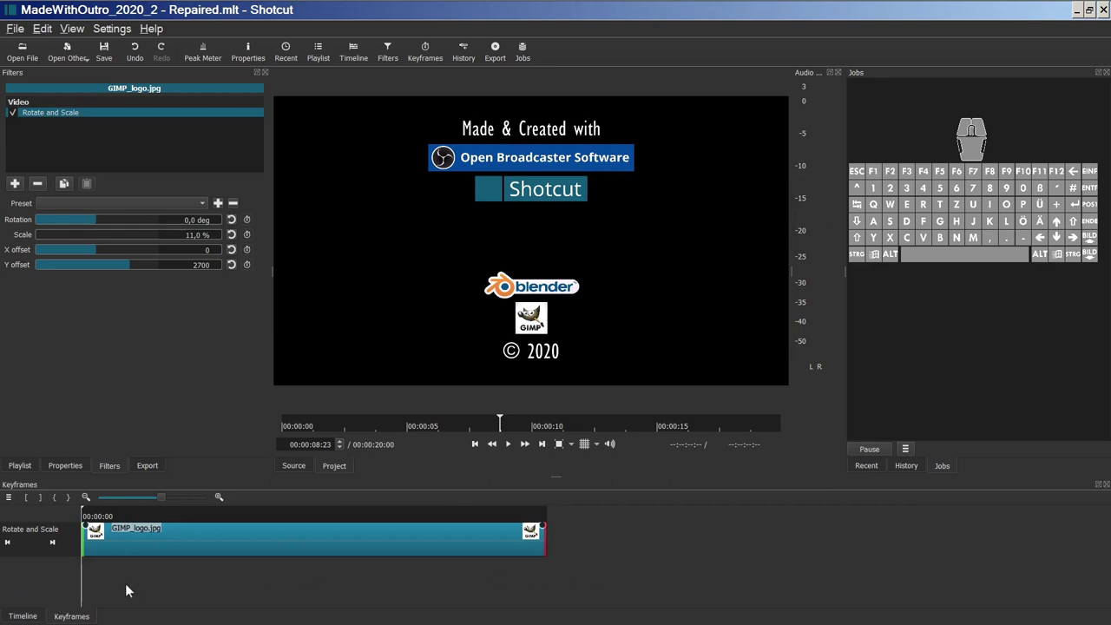
left_click(38, 615)
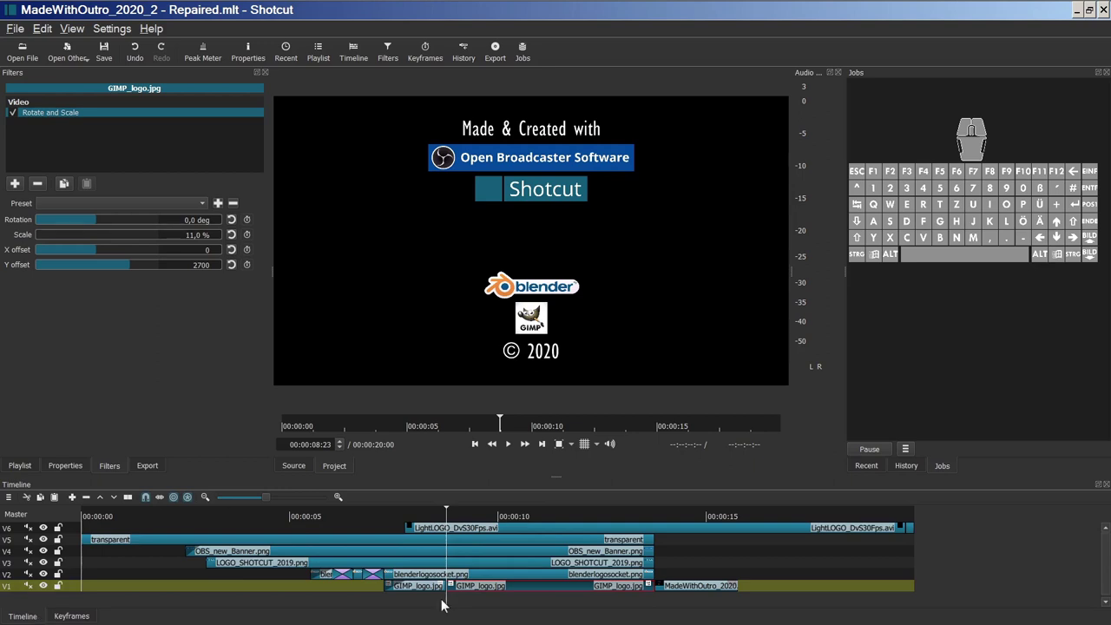
Step: Examine the MadeWithOutro_2020.png clip on V1, stepping forward through its Scale keyframes to the last one
left_click(542, 443)
left_click(672, 586)
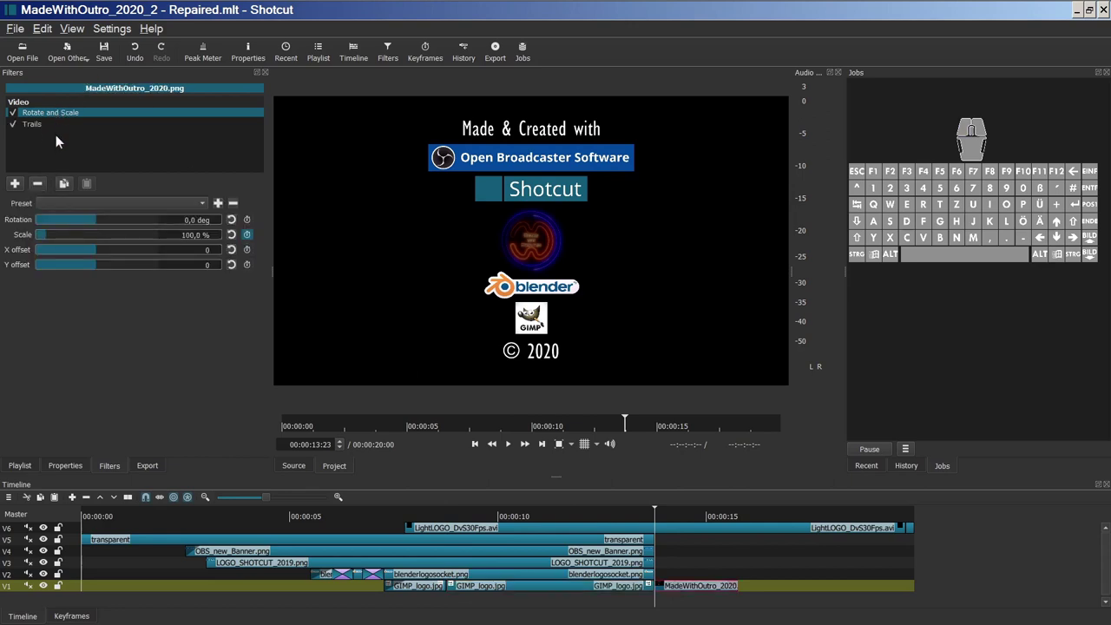
left_click(67, 616)
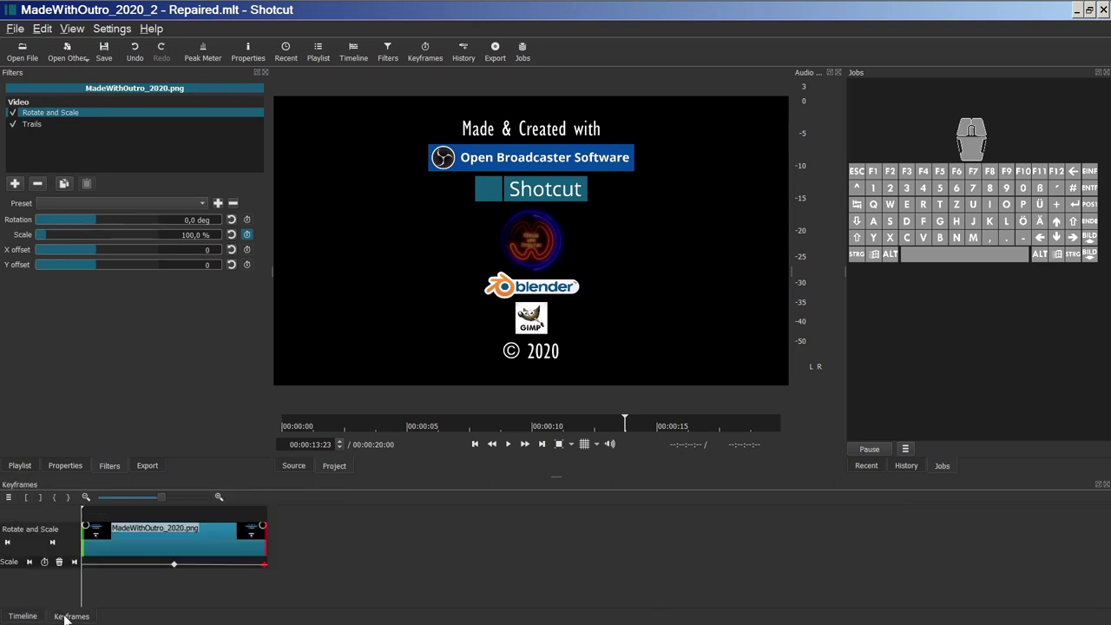
left_click(75, 562)
left_click(75, 562)
left_click(74, 563)
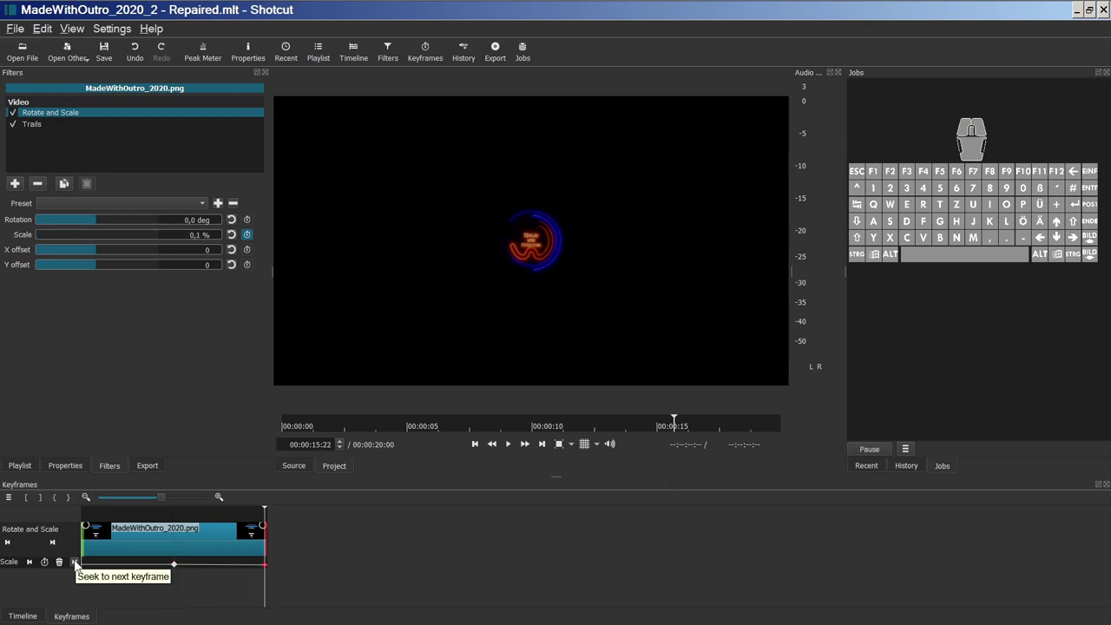
Step: Return to the middle Scale keyframe of the MadeWithOutro_2020.png clip and view its Trails filter settings
left_click(29, 562)
left_click(31, 562)
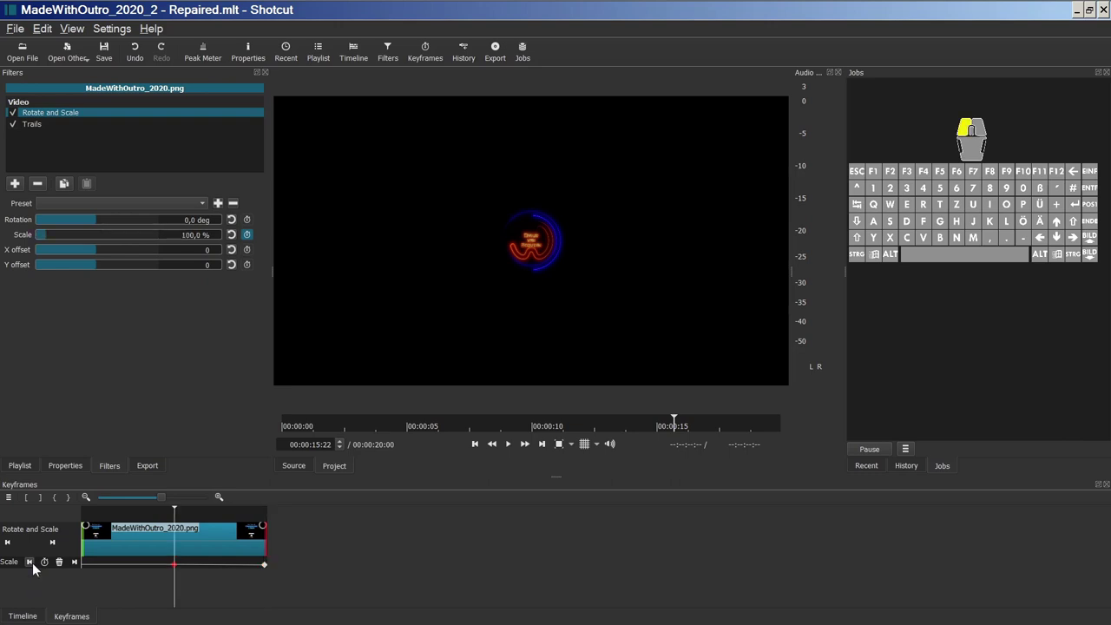
left_click(29, 562)
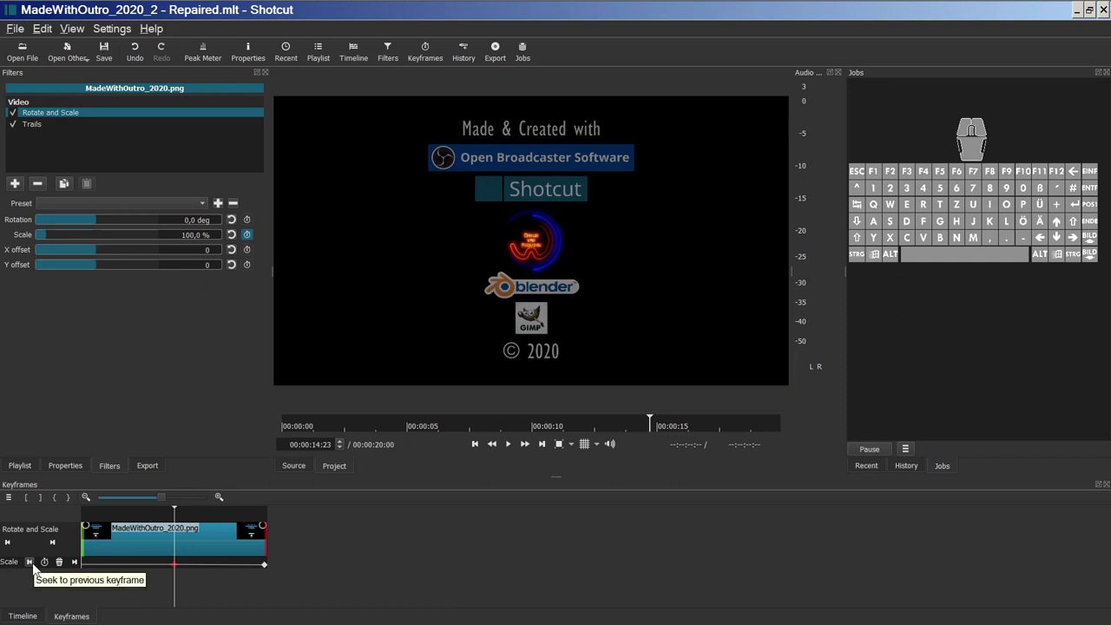
left_click(34, 124)
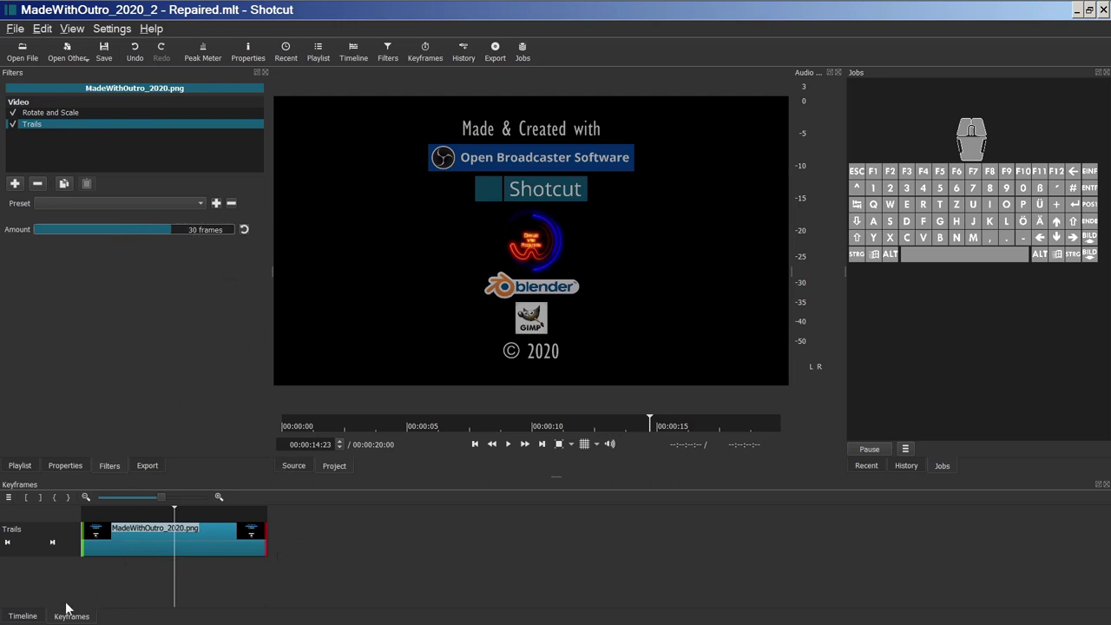
Step: Examine the Rotate and Scale and Fade In Video filters at the start of the first blenderlogosocket.png clip on track V2
left_click(32, 616)
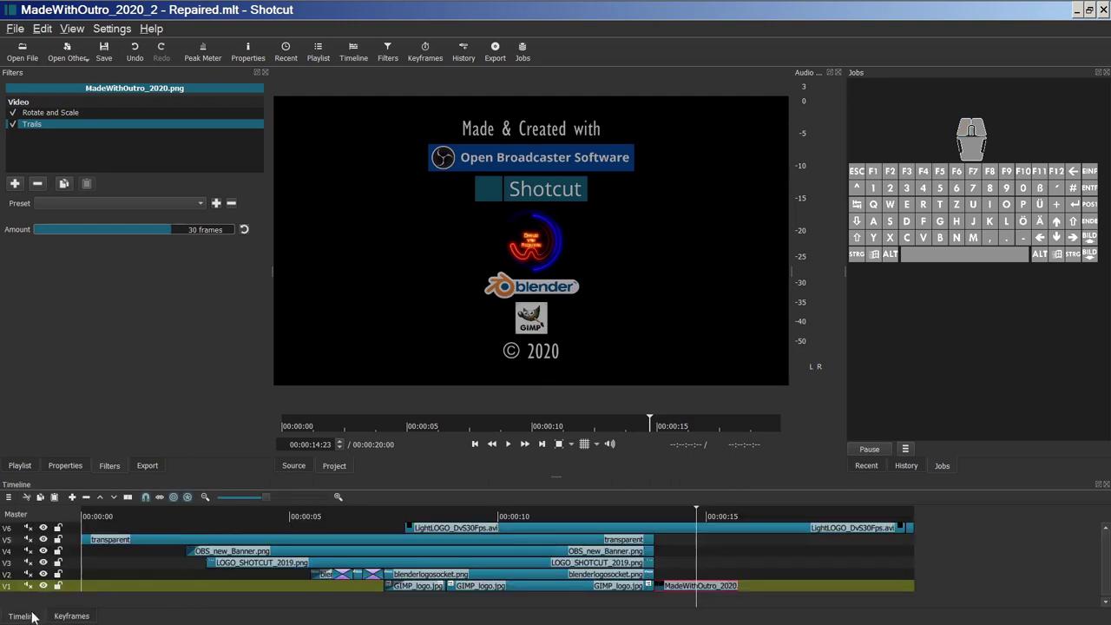
left_click(70, 573)
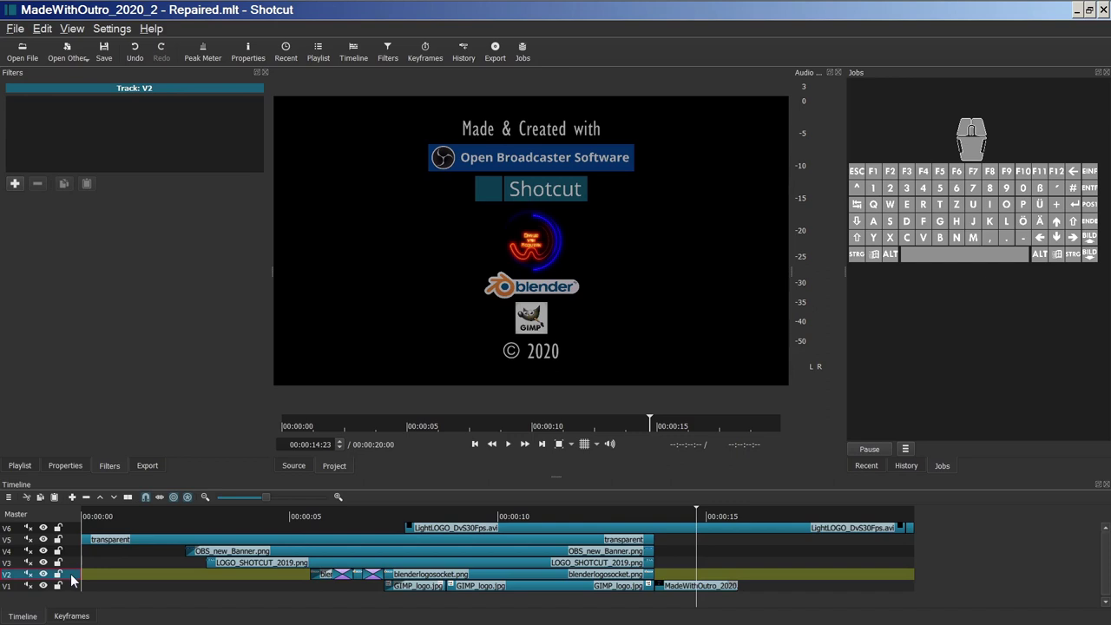
left_click(337, 512)
left_click(476, 444)
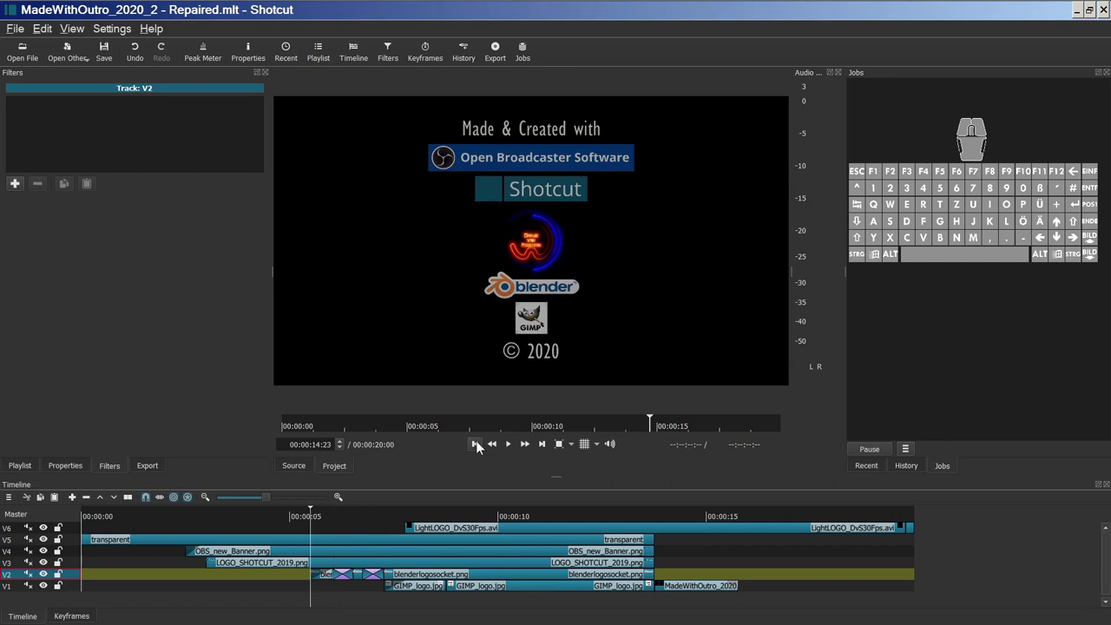
left_click(320, 575)
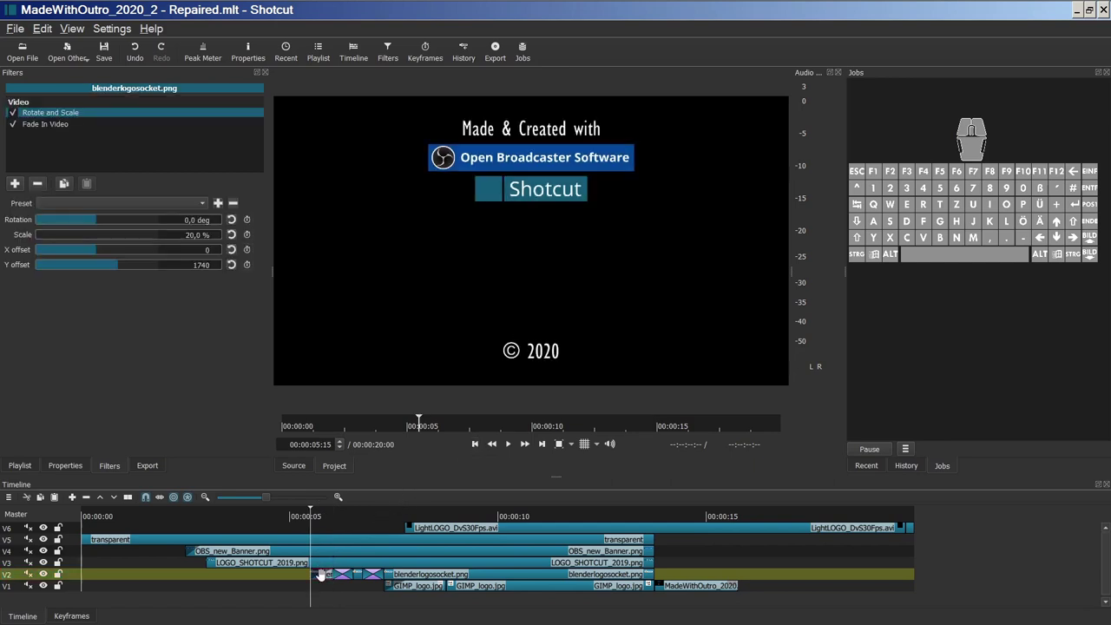
left_click(71, 616)
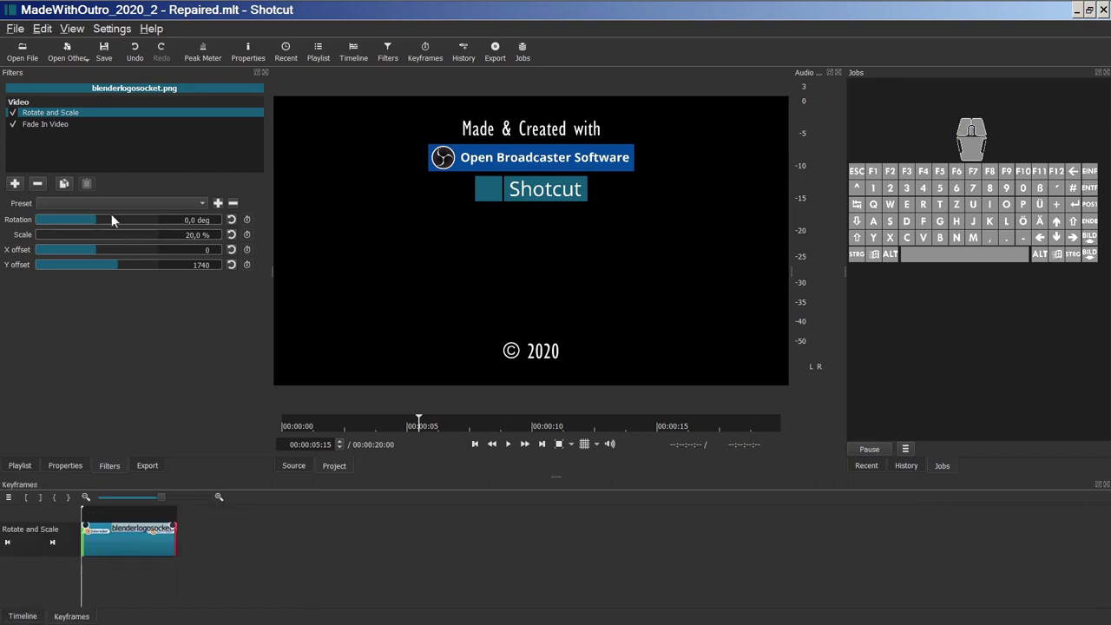
left_click(64, 123)
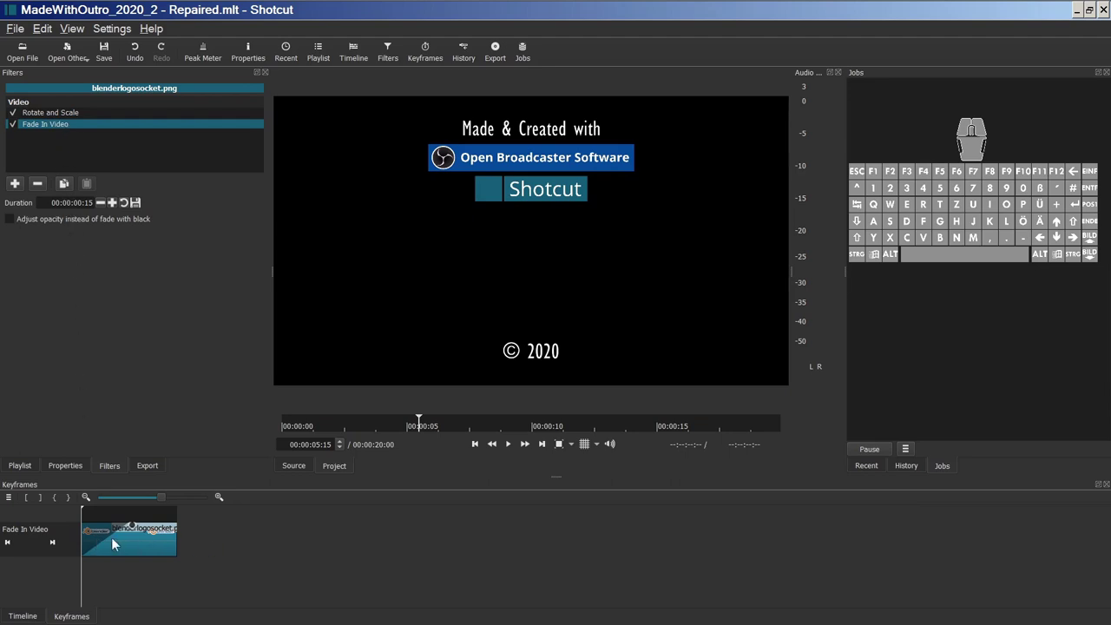
Step: Move the playhead into the first transition on V2 and check that transition for filters
left_click(26, 615)
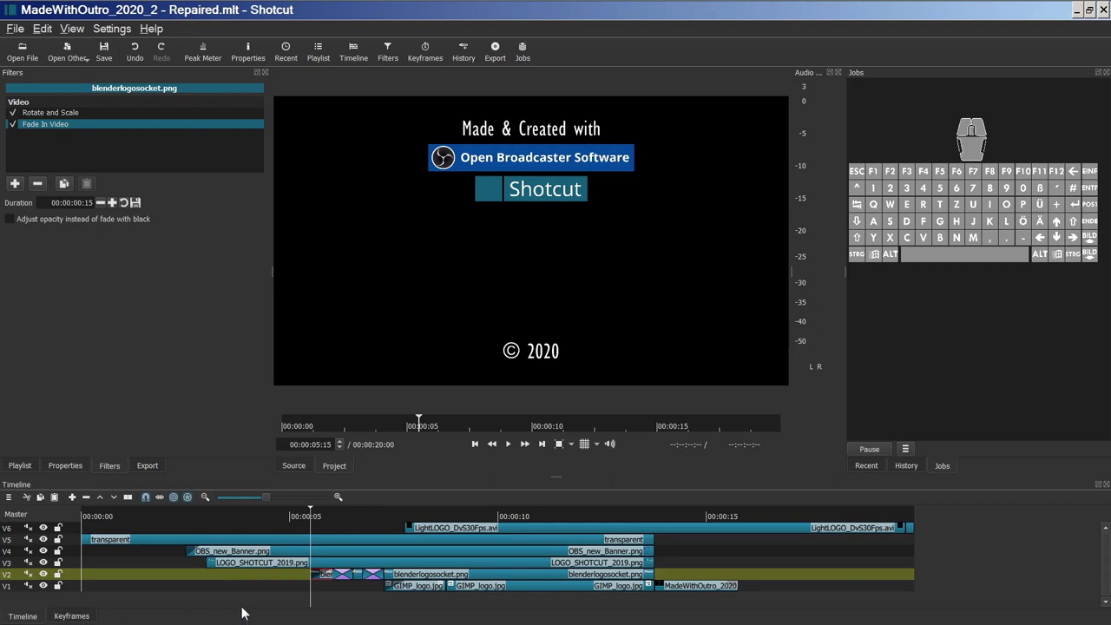
left_click(341, 514)
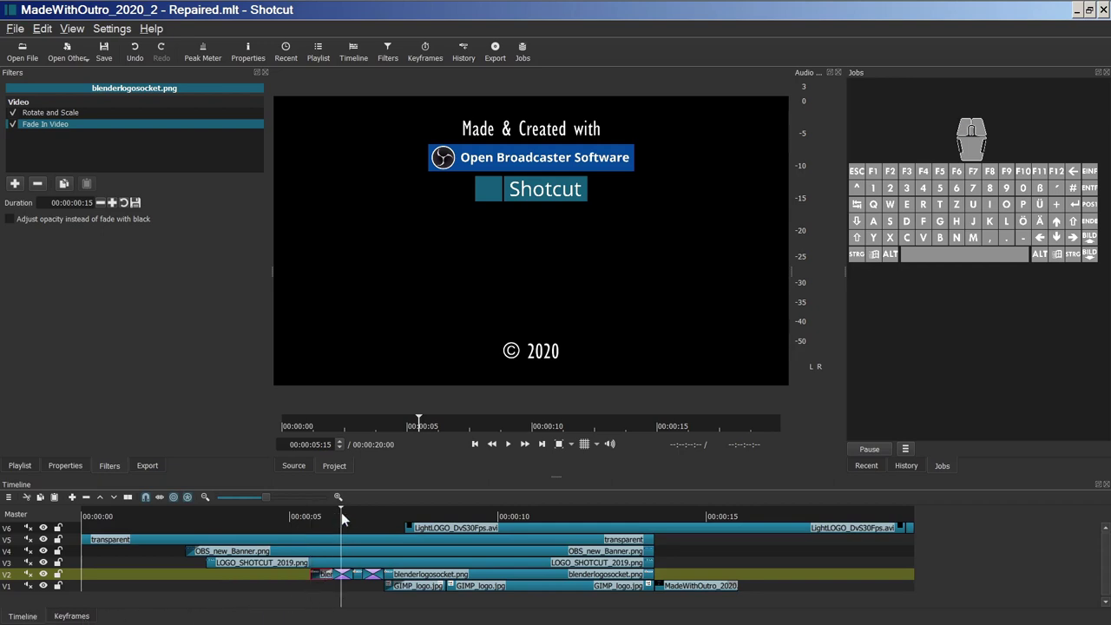
left_click(342, 576)
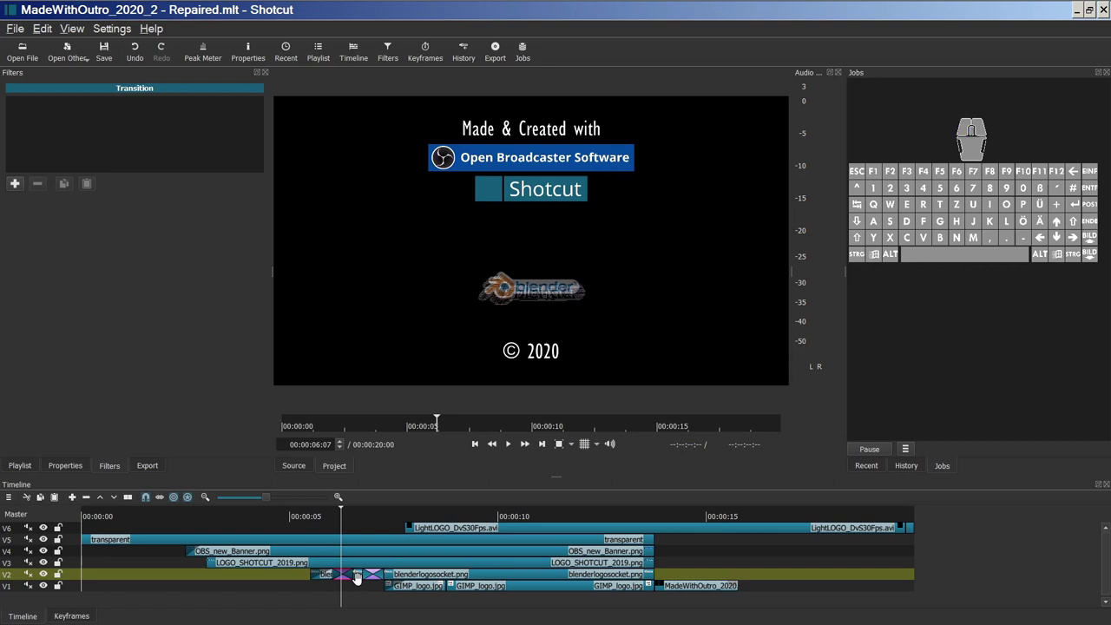
Step: Examine the Rotate and Scale and Rutt-Etra-Izer filters of the short blenderlogosocket.png clip between the two V2 transitions
left_click(356, 577)
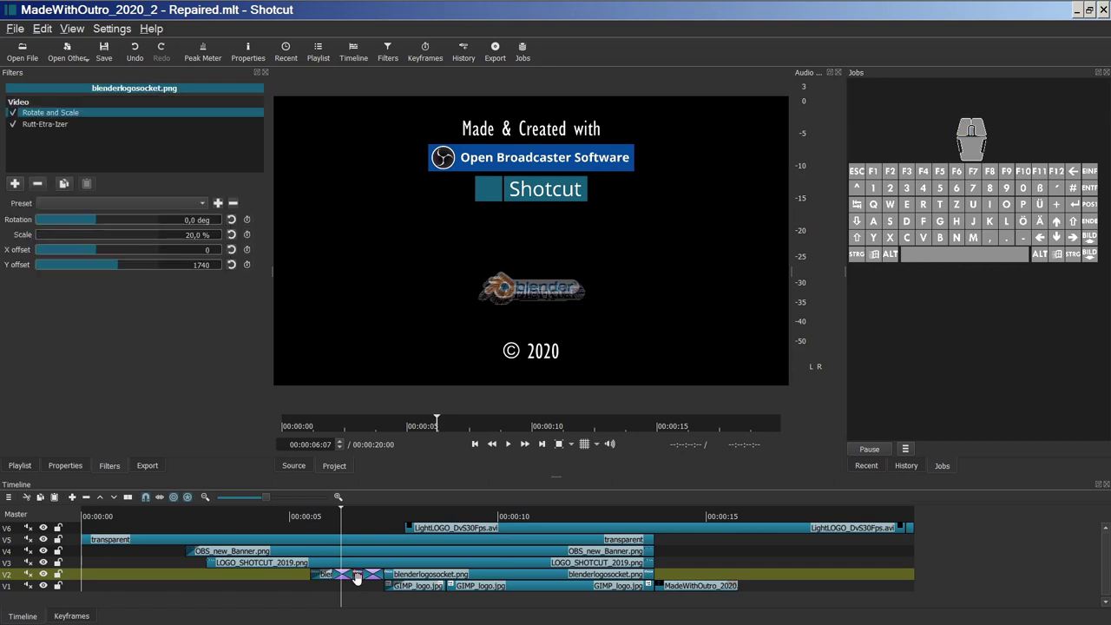
left_click(359, 511)
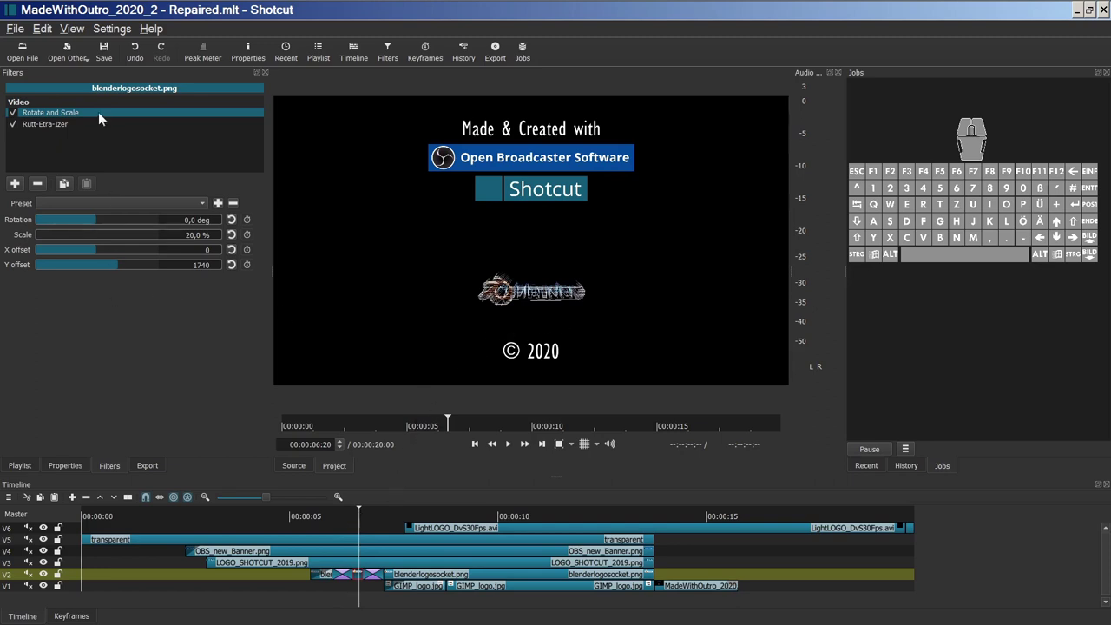
left_click(71, 615)
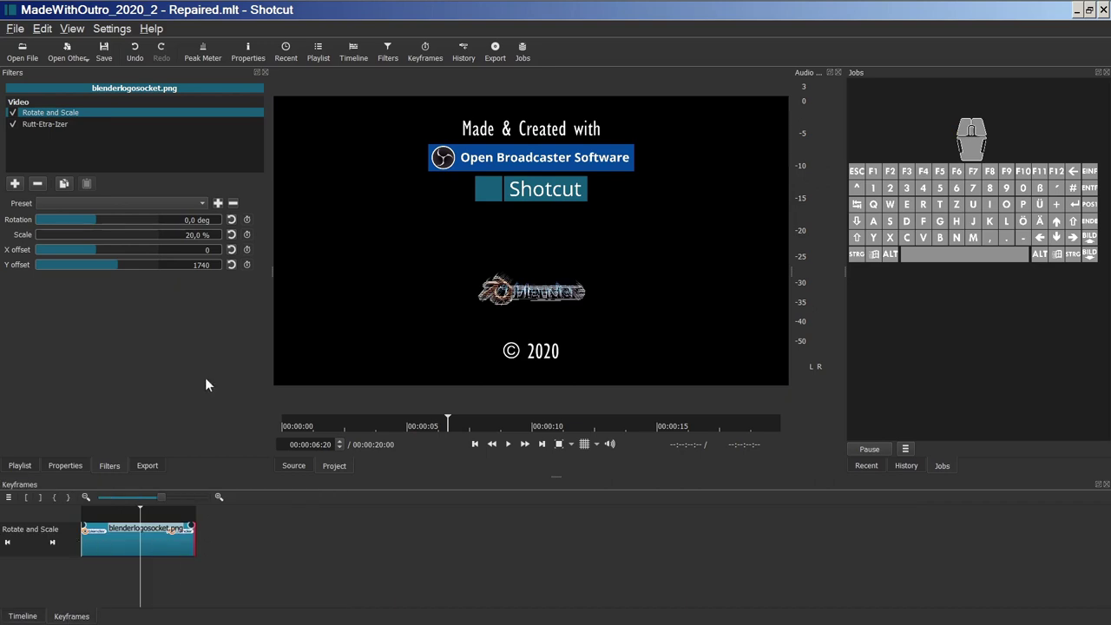
left_click(44, 124)
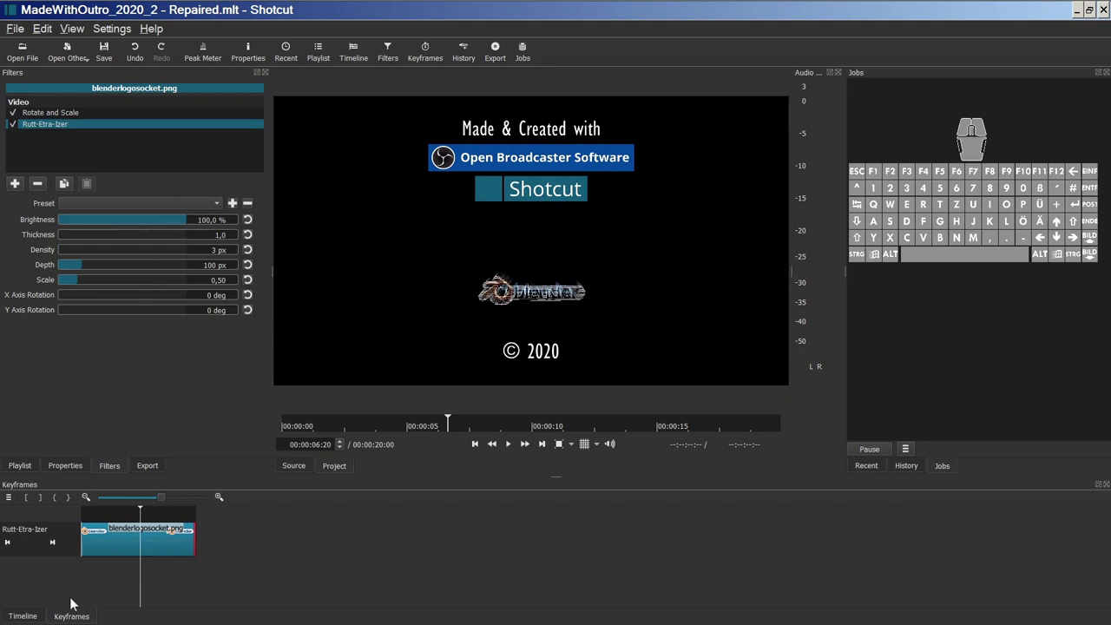
Step: Check the second transition on V2 for filters and preview it with the playhead inside it
left_click(24, 617)
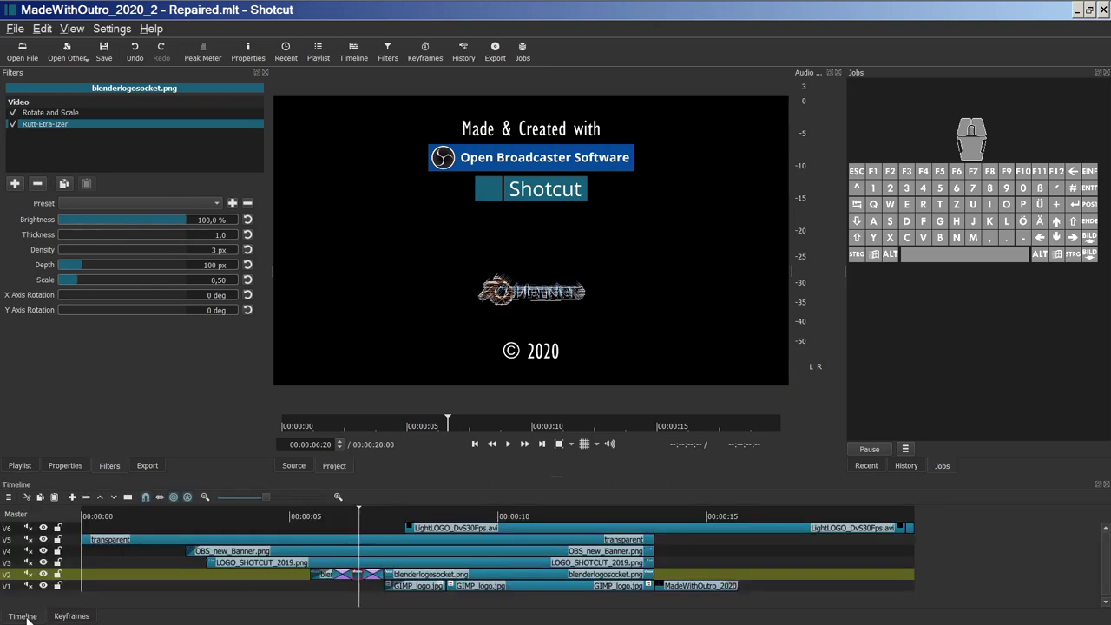
left_click(371, 577)
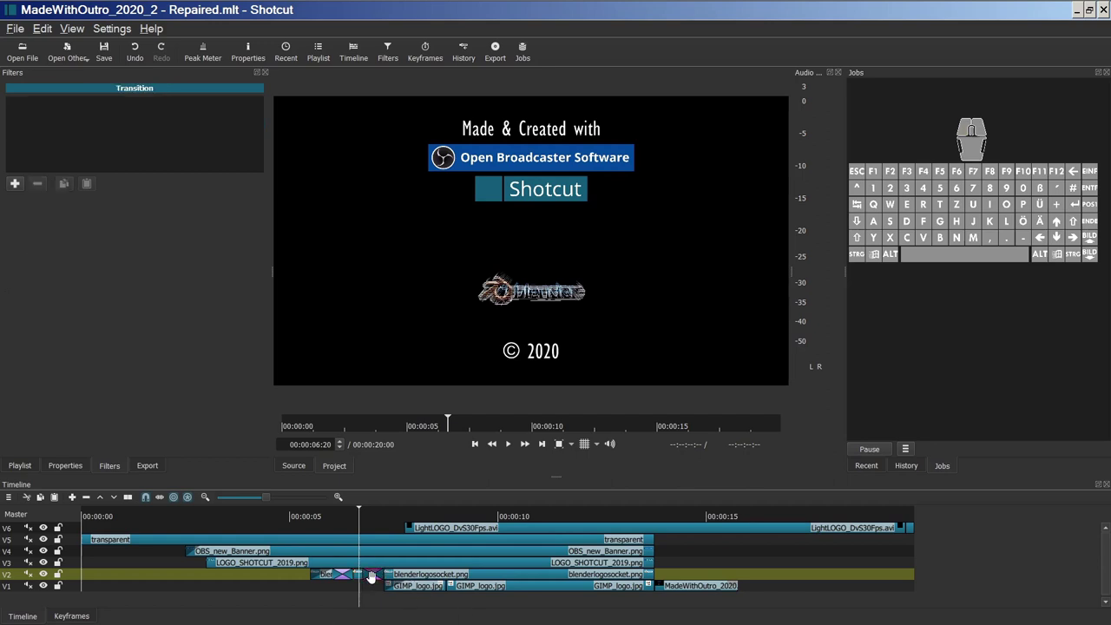
left_click(373, 514)
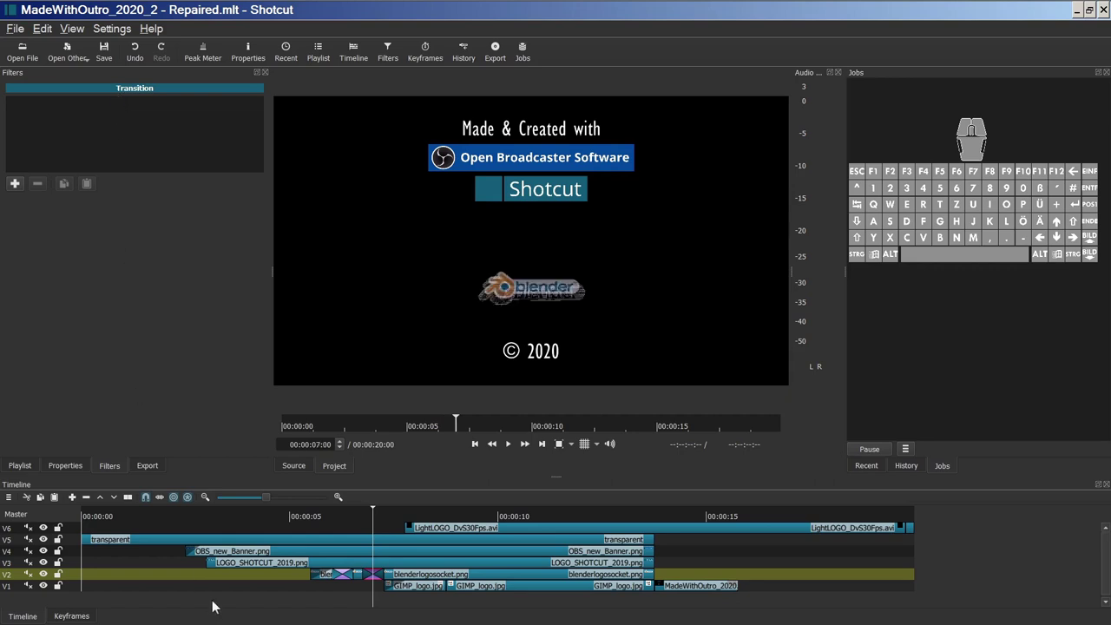
Step: Examine the Rotate and Scale settings and keyframes of the long blenderlogosocket.png clip at the end of V2
left_click(414, 518)
left_click(419, 575)
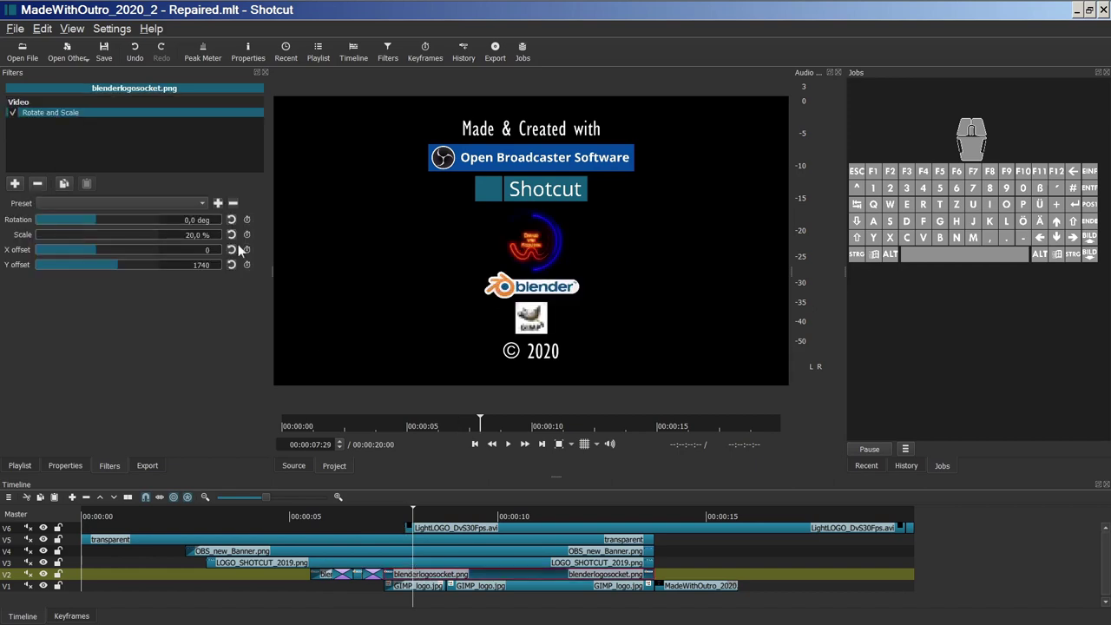
left_click(71, 616)
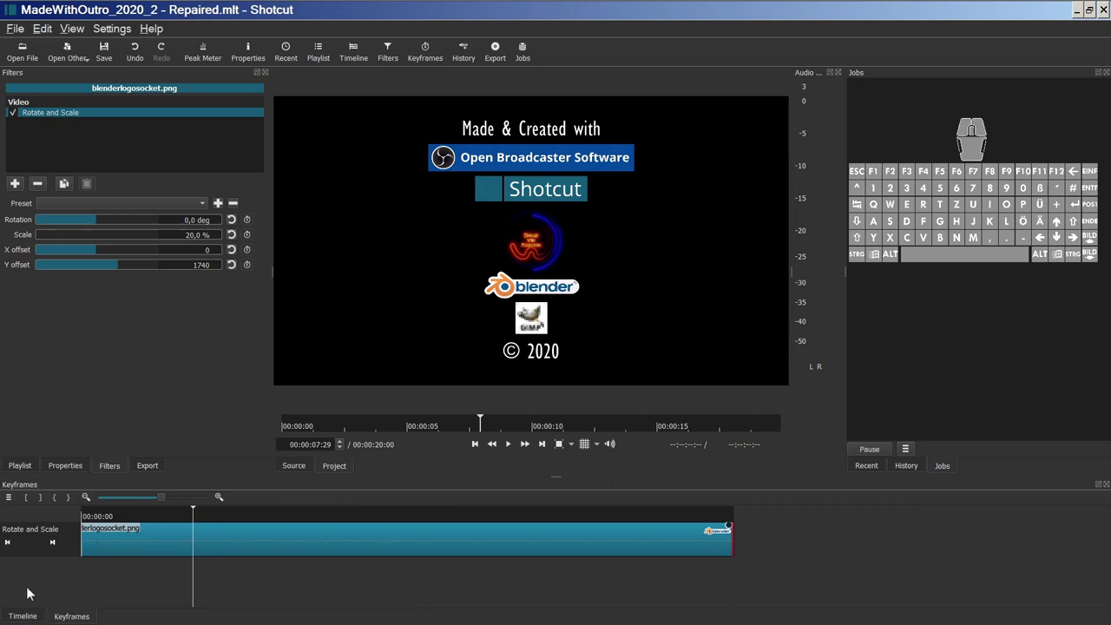
Step: Move the playhead to the start of the LOGO_SHOTCUT_2019.png clip on track V3 and view its Rotate and Scale keyframes
left_click(25, 616)
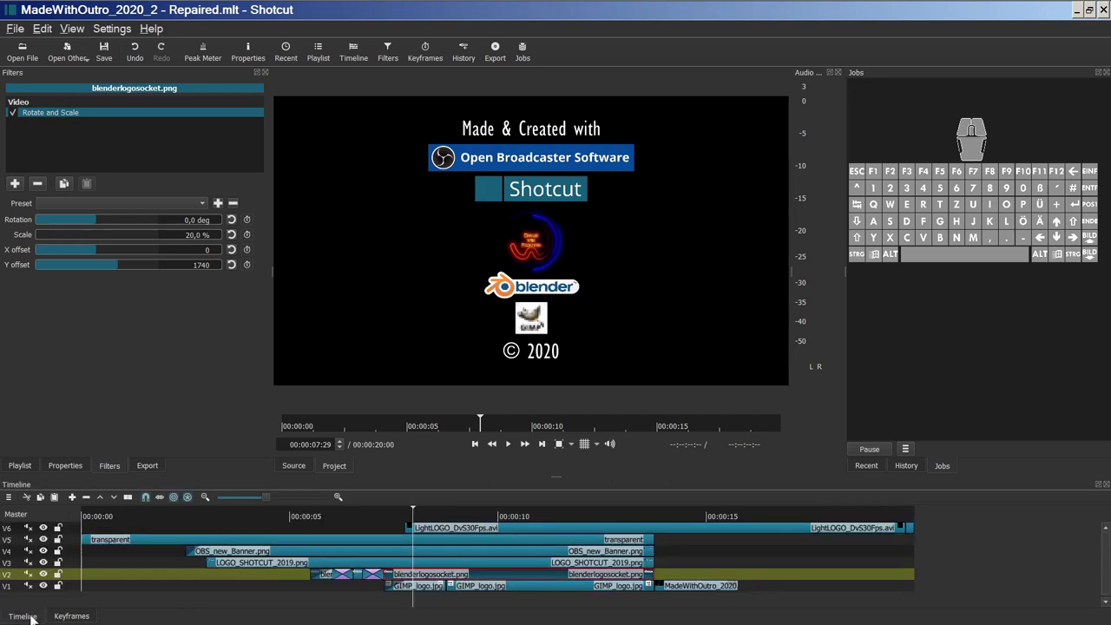
left_click(74, 563)
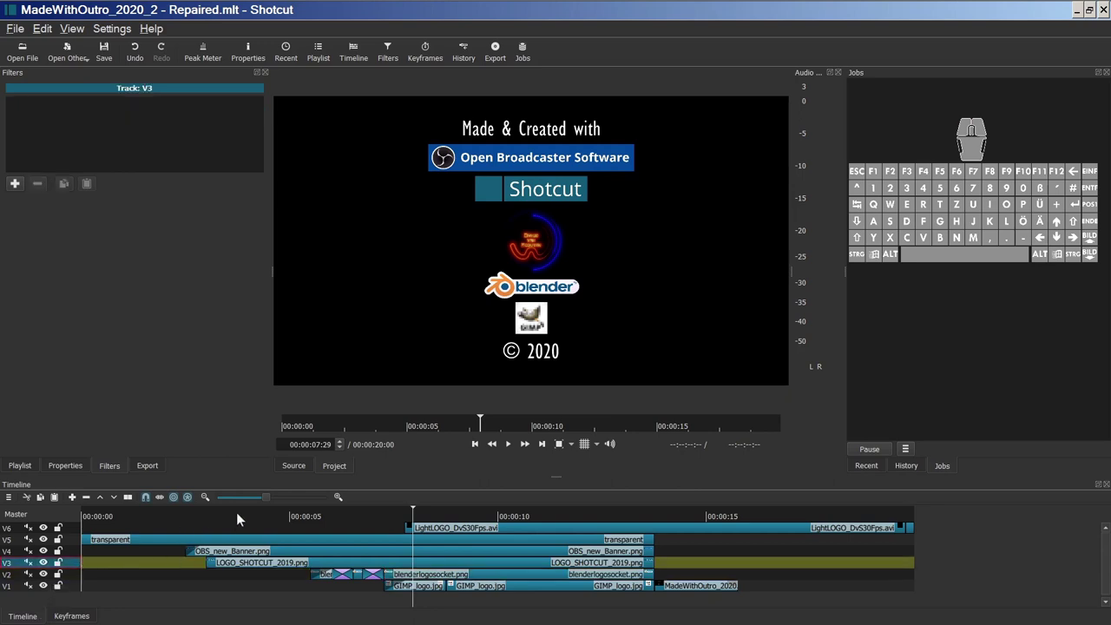
left_click(236, 514)
left_click(474, 443)
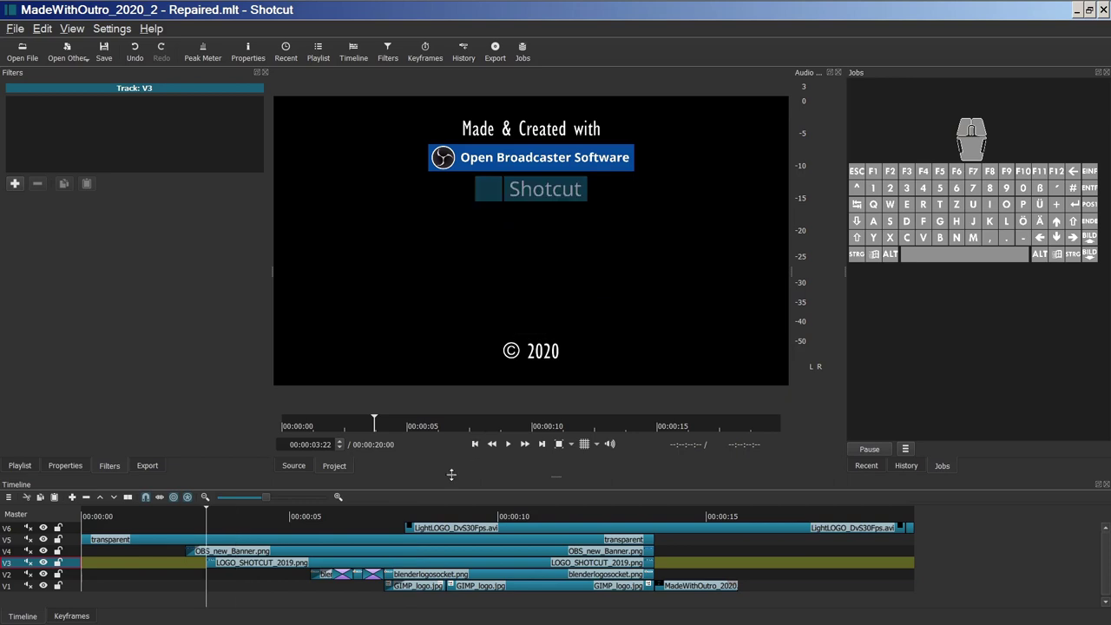
left_click(276, 561)
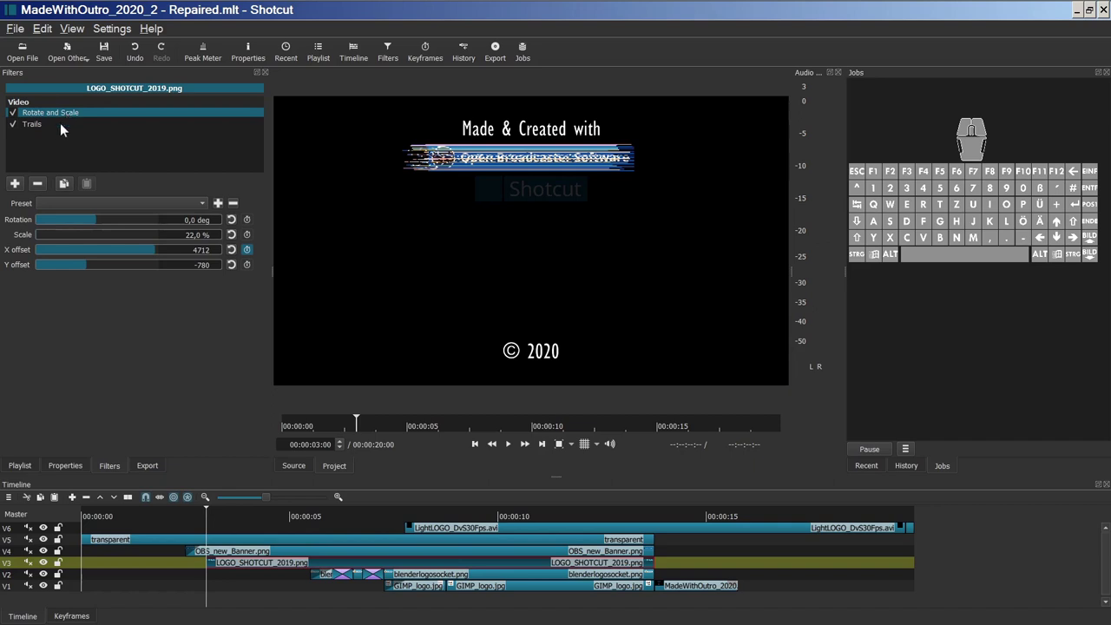
left_click(68, 616)
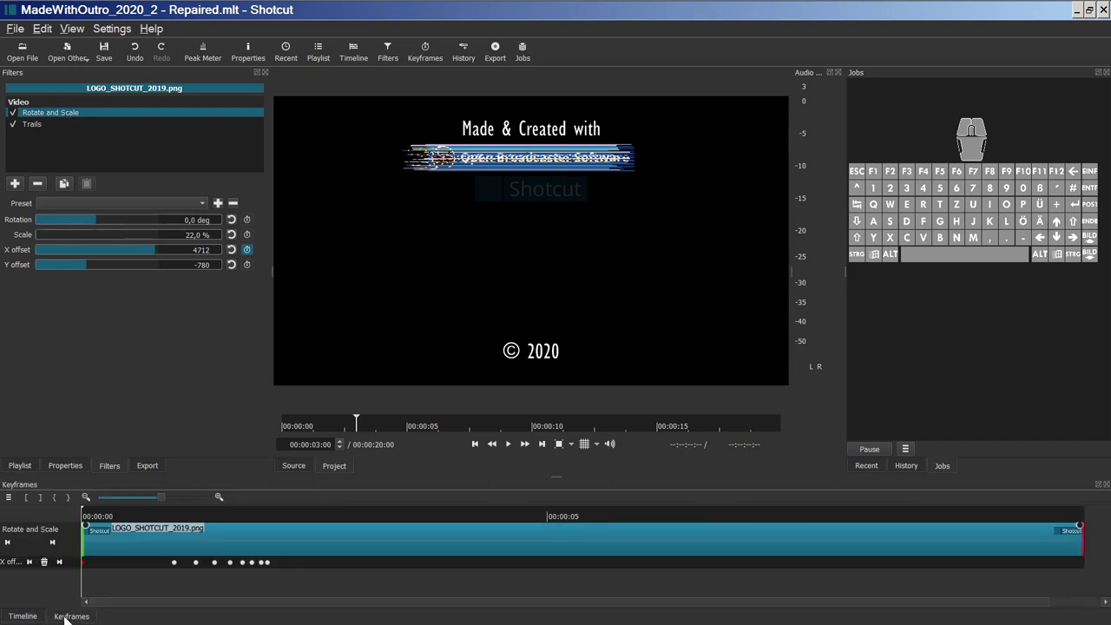
Step: Step through the X offset keyframes of the LOGO_SHOTCUT_2019.png clip to the last one, and view its Trails filter settings
left_click(60, 560)
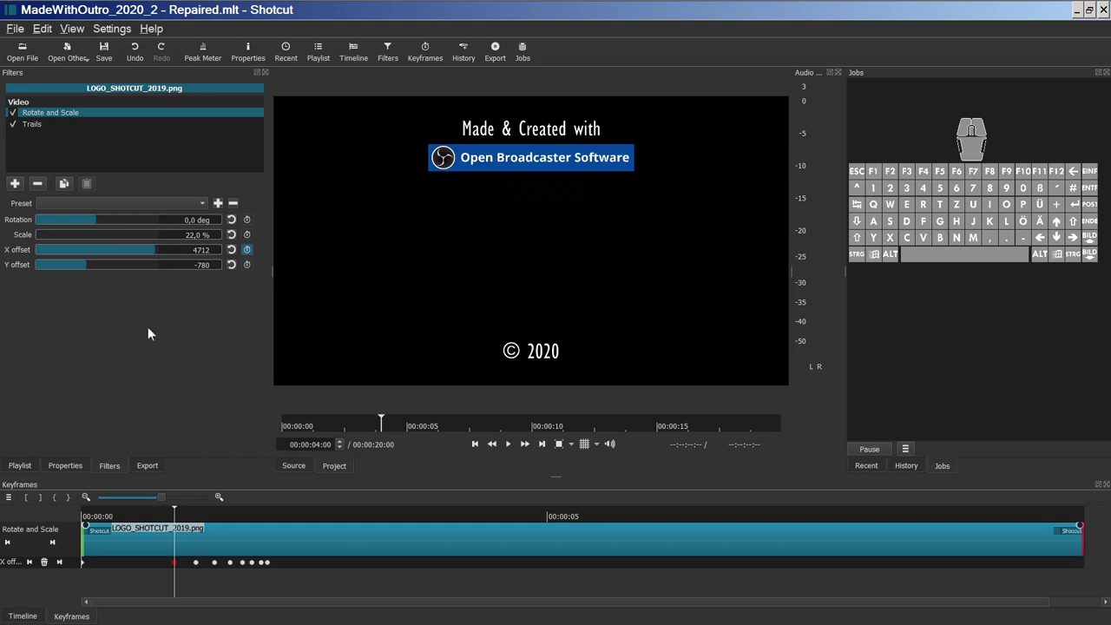
left_click(60, 561)
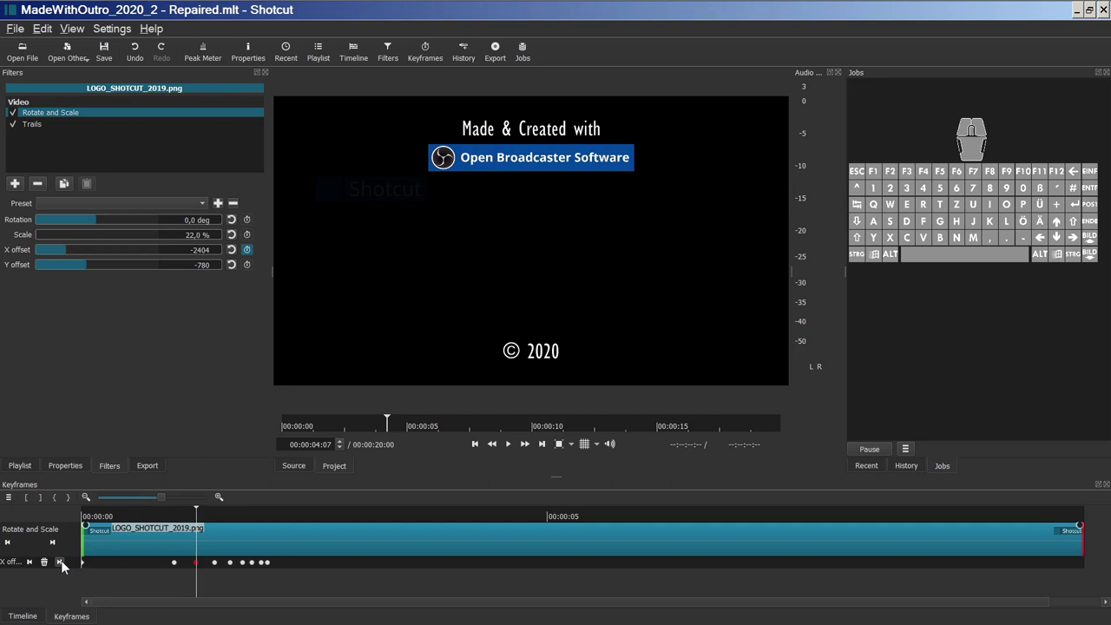
left_click(60, 562)
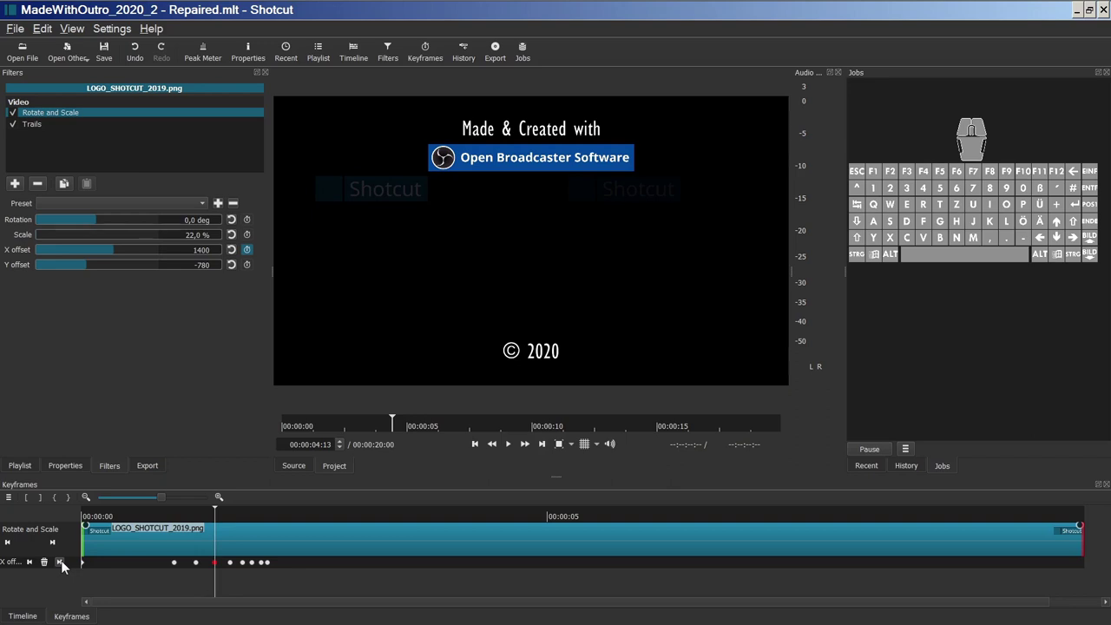
left_click(60, 561)
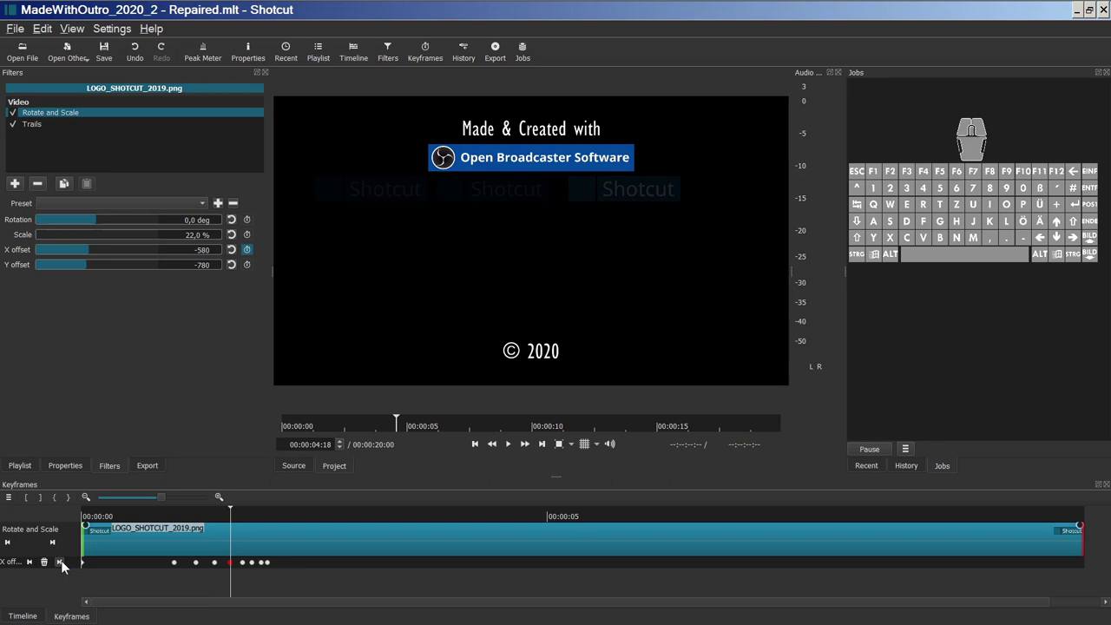
left_click(60, 561)
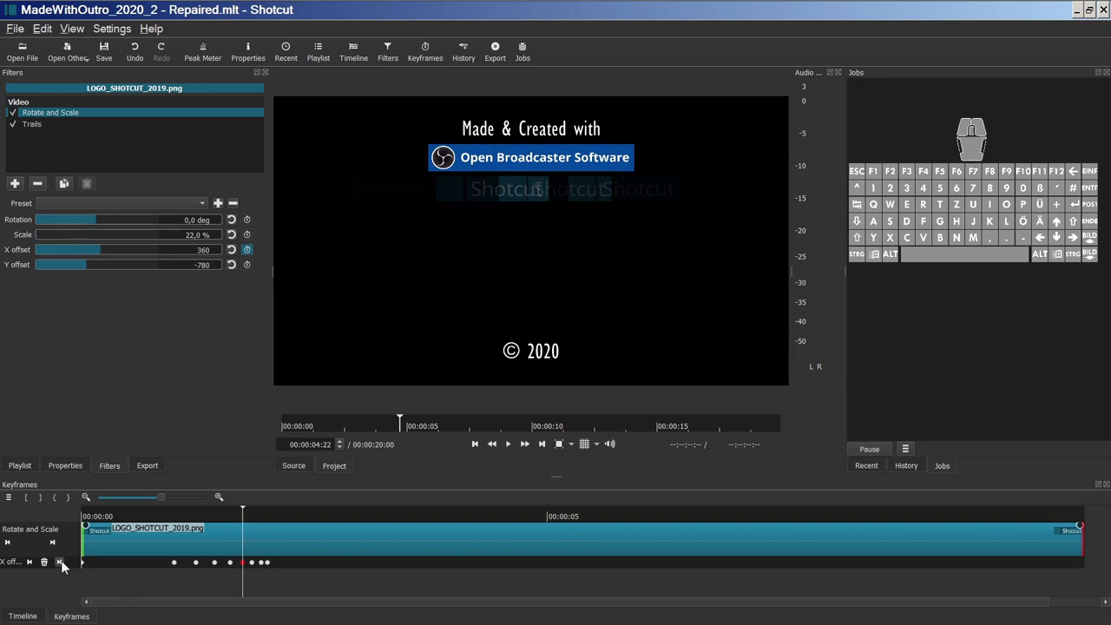
left_click(60, 562)
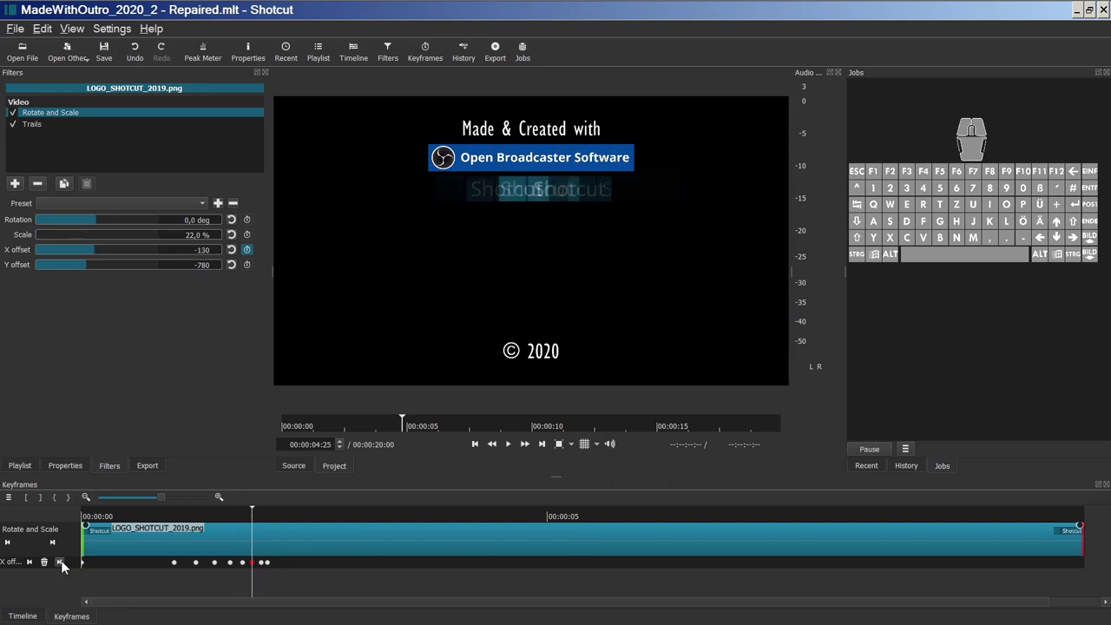
left_click(60, 562)
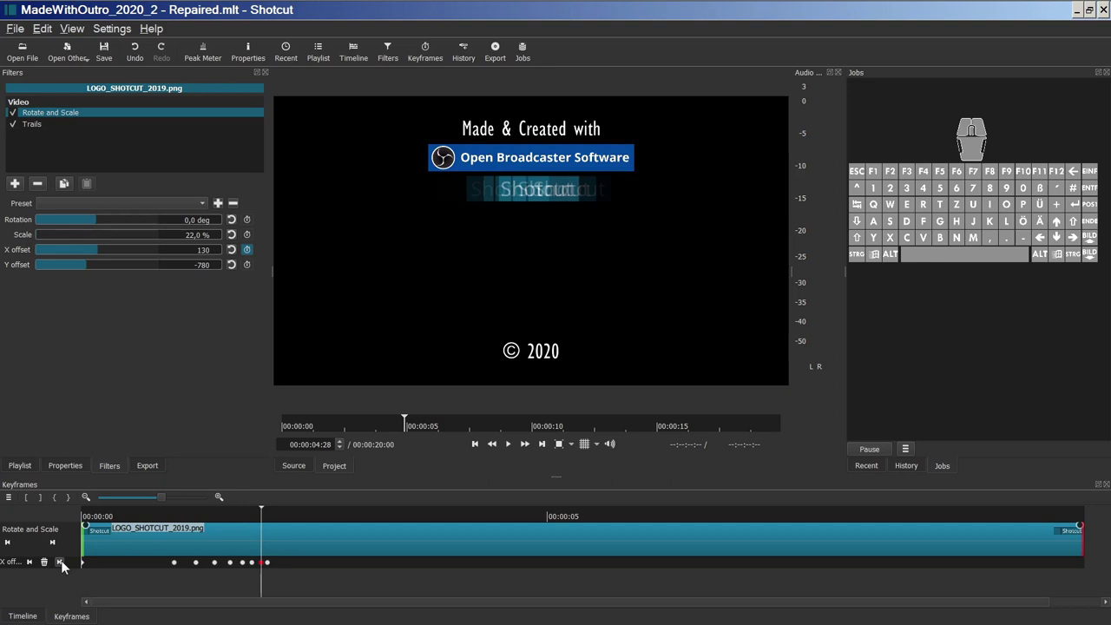
left_click(61, 561)
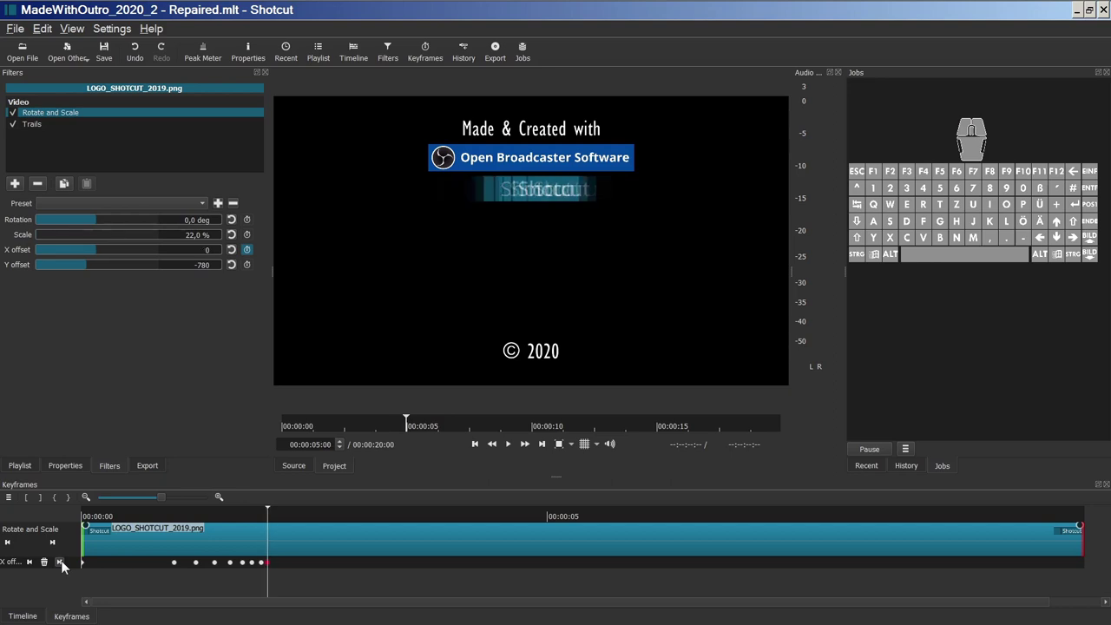
left_click(39, 125)
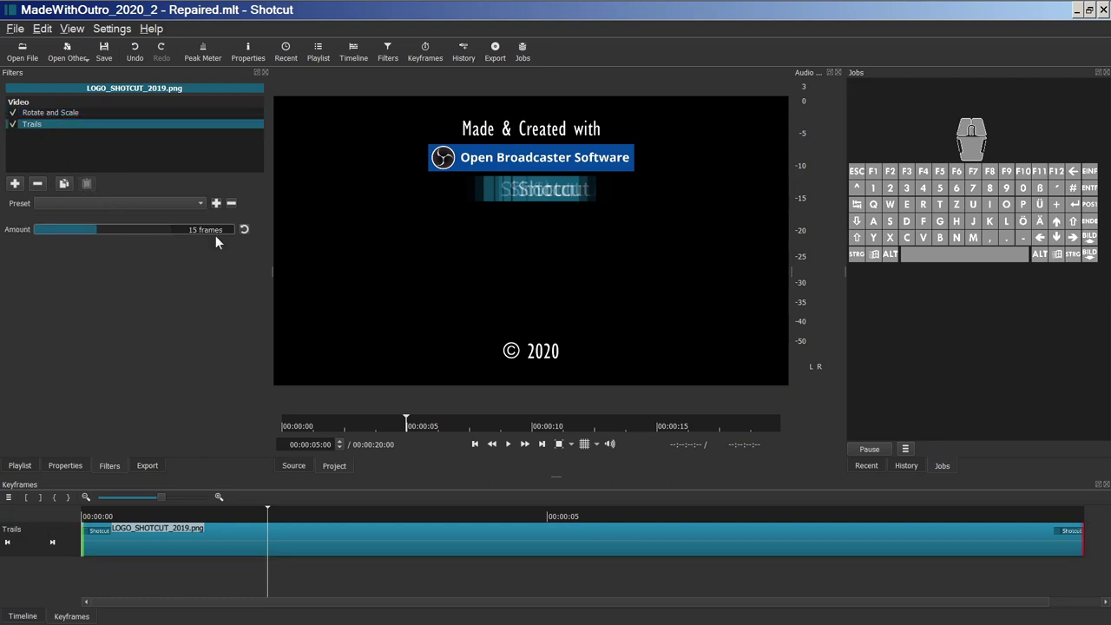
Step: Select the OBS_new_Banner.png clip on V4, move the playhead to its start, and view its Rotate and Scale settings and keyframes
left_click(23, 616)
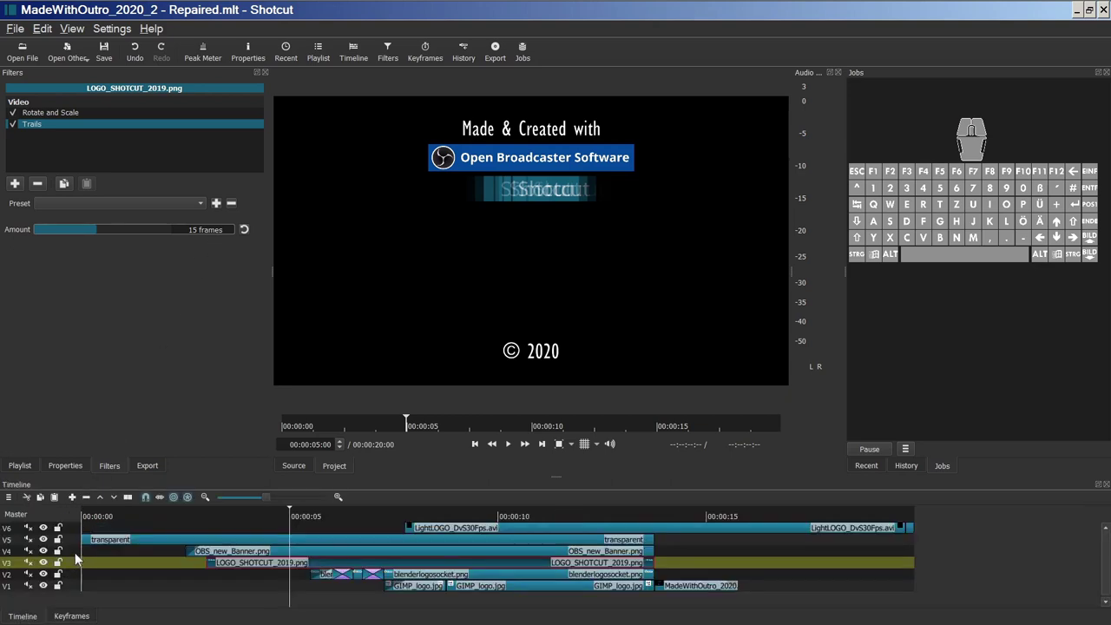
left_click(74, 552)
left_click(224, 552)
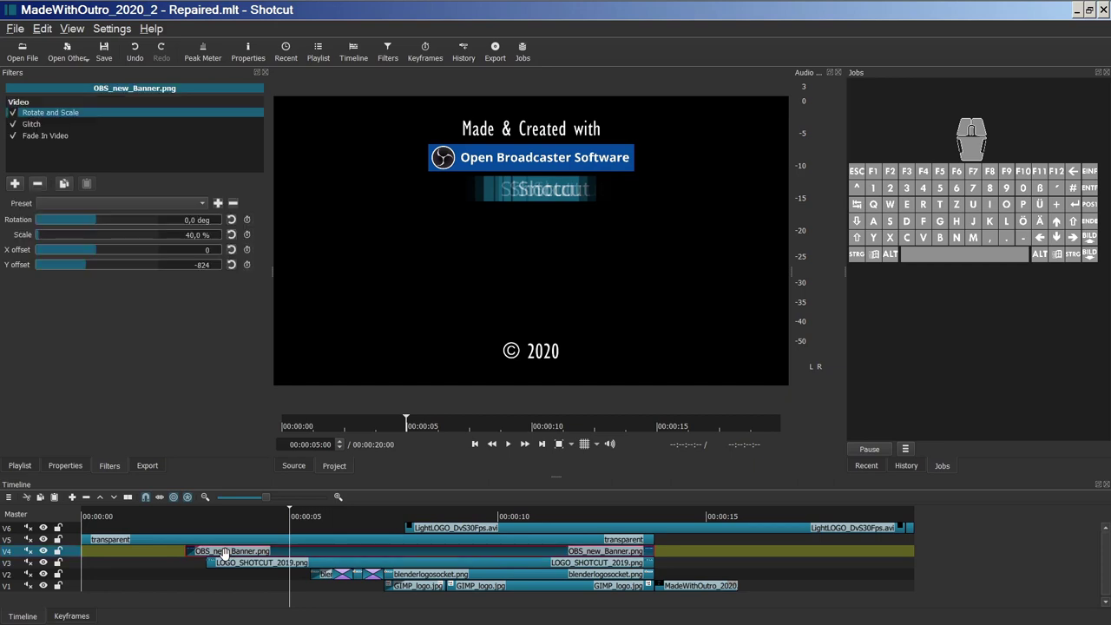
left_click(475, 444)
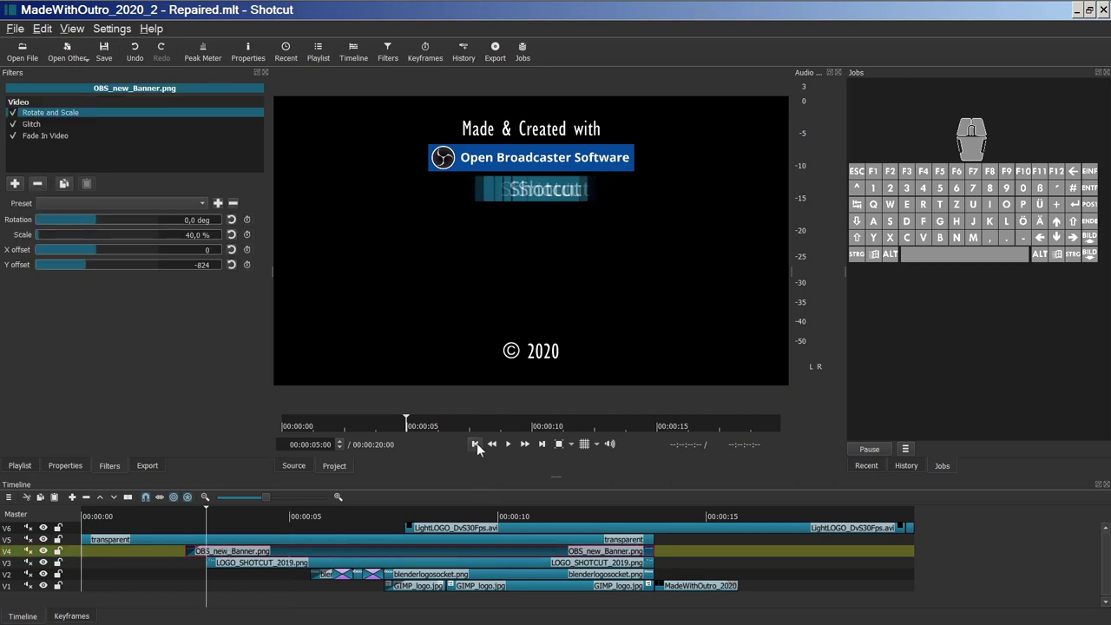
left_click(476, 443)
left_click(475, 443)
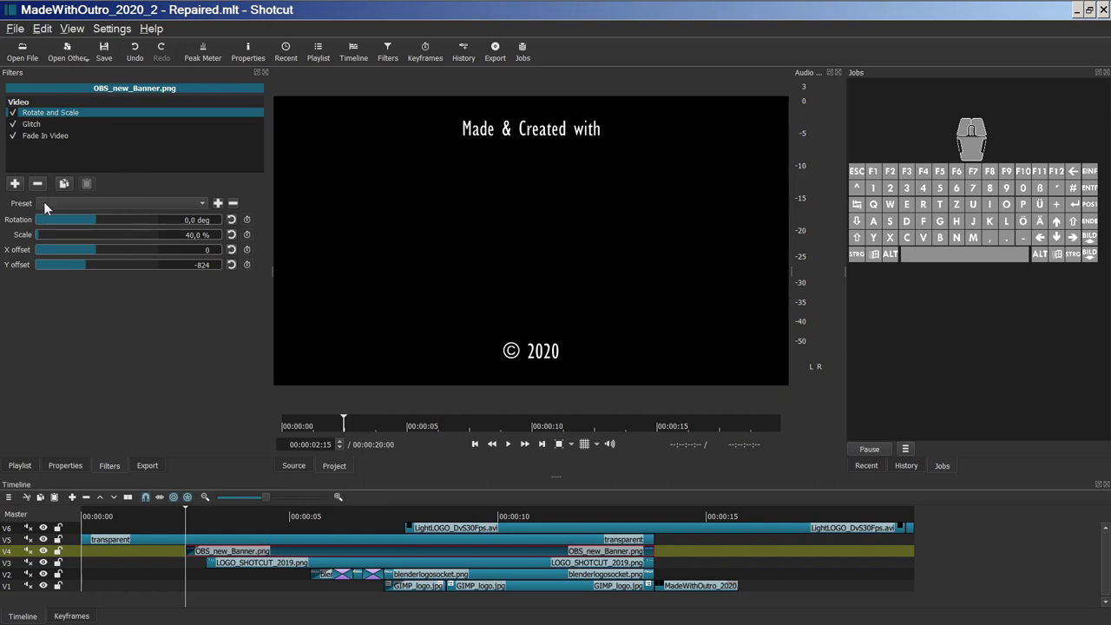
left_click(62, 616)
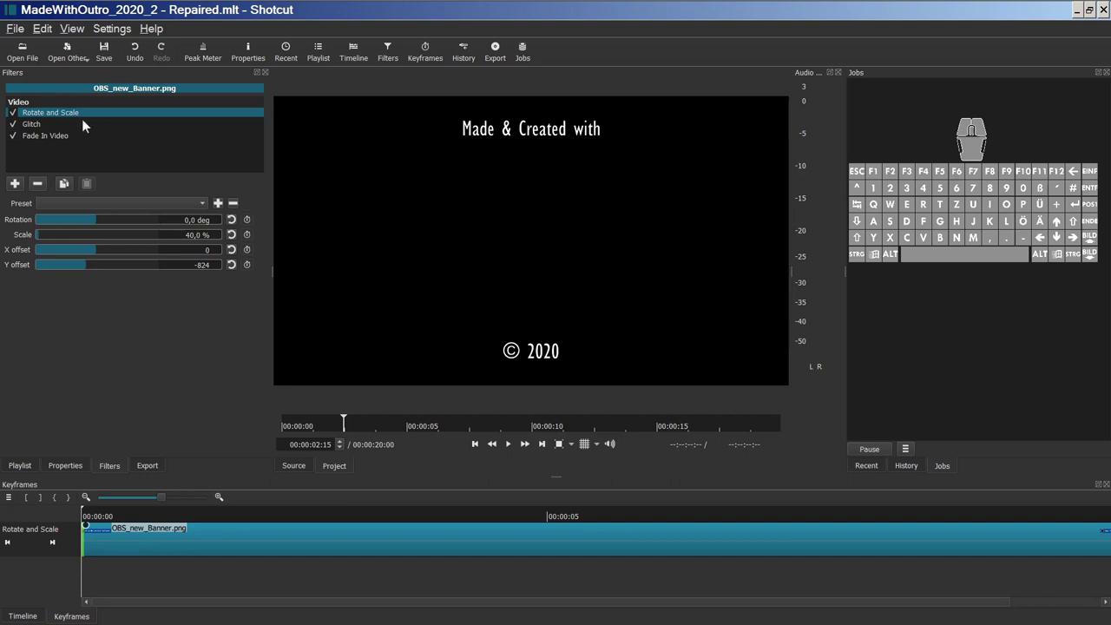
Step: Step through the Glitch filter's Frequency keyframes on the OBS_new_Banner.png clip, and view its Fade In Video settings
left_click(35, 125)
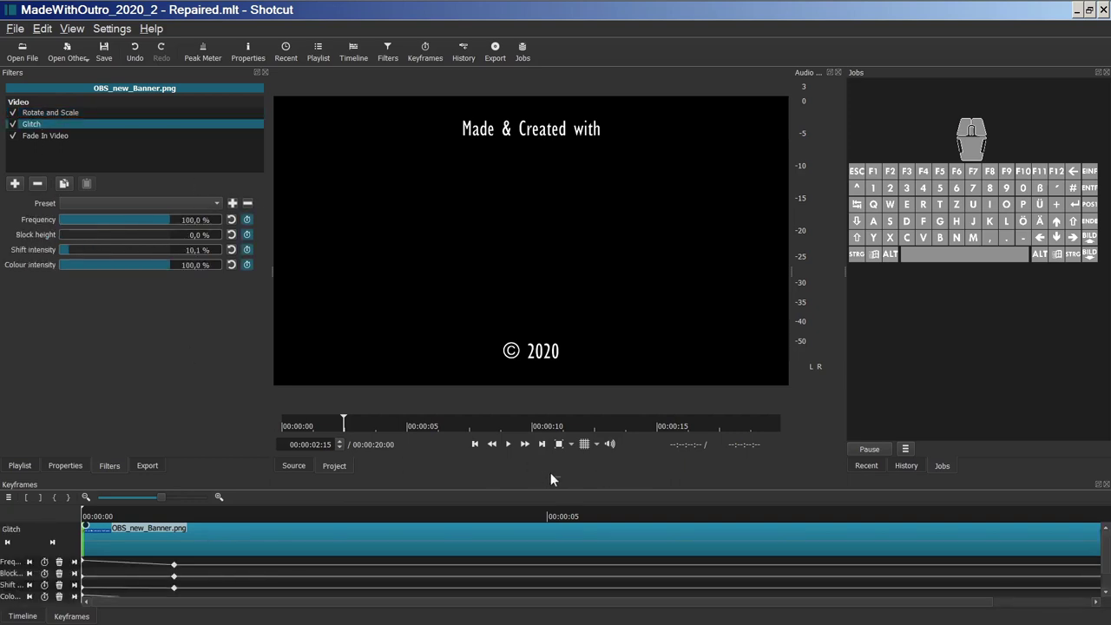
mouse_move(555, 485)
left_mouse_down()
mouse_move(554, 452)
mouse_move(557, 462)
left_mouse_up()
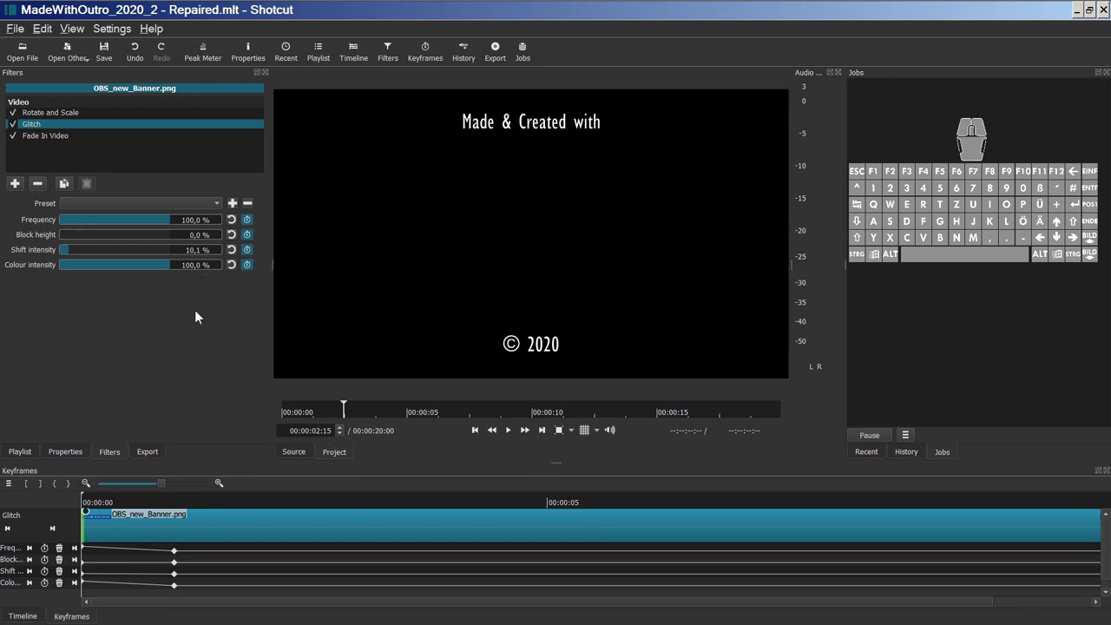
left_click(75, 550)
left_click(75, 549)
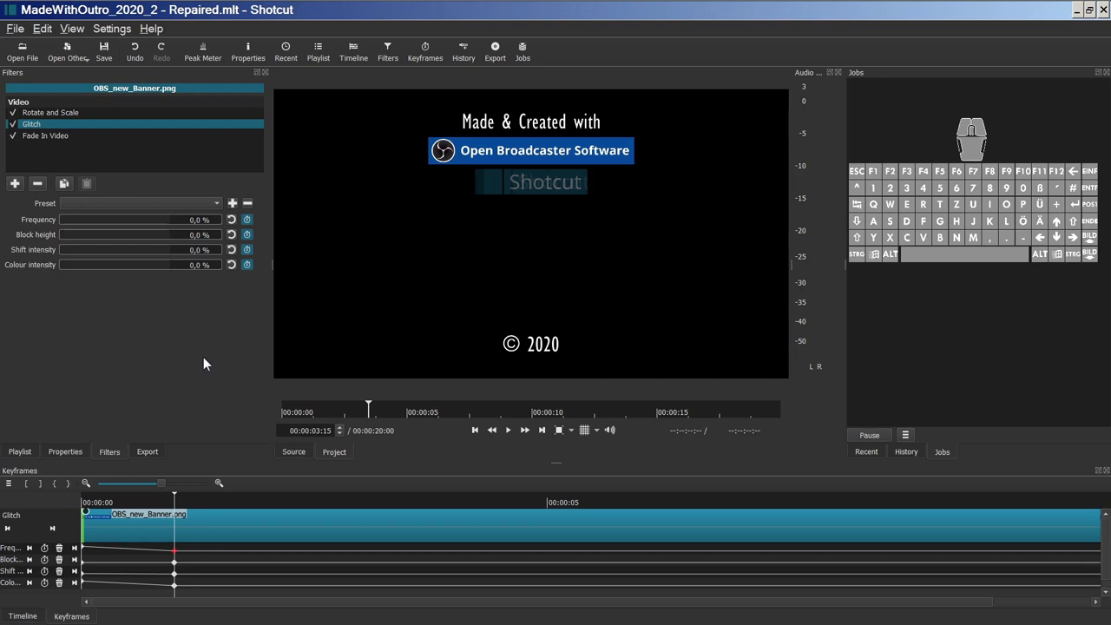
left_click(58, 136)
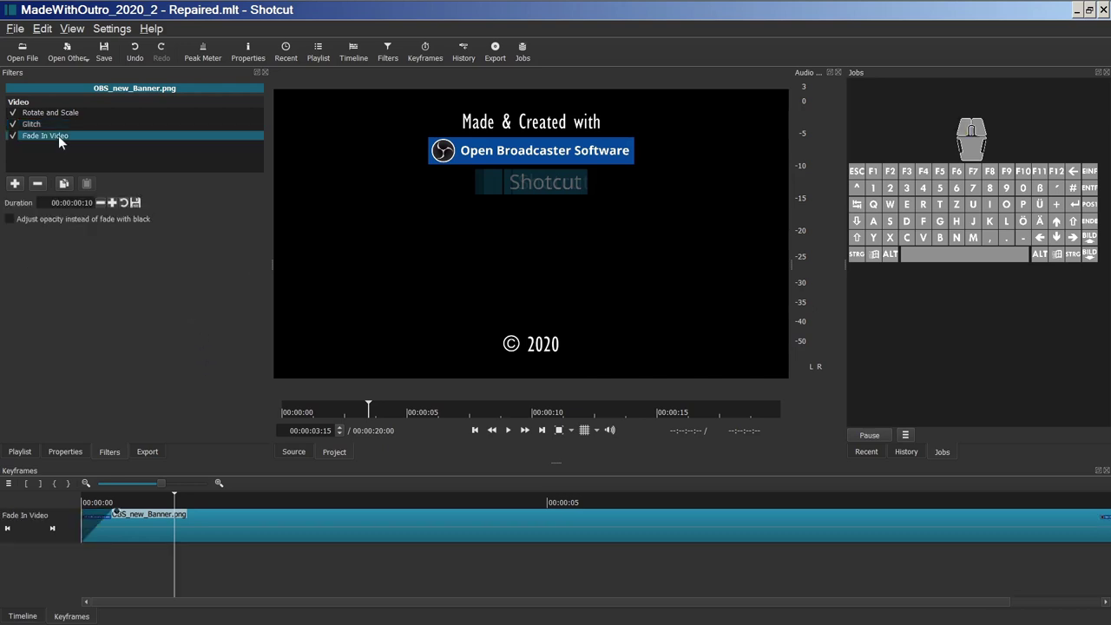
Step: Select the transparent clip on V5, return the playhead to the project start, and view its Text: Simple filter across the clip's full length
left_click(33, 616)
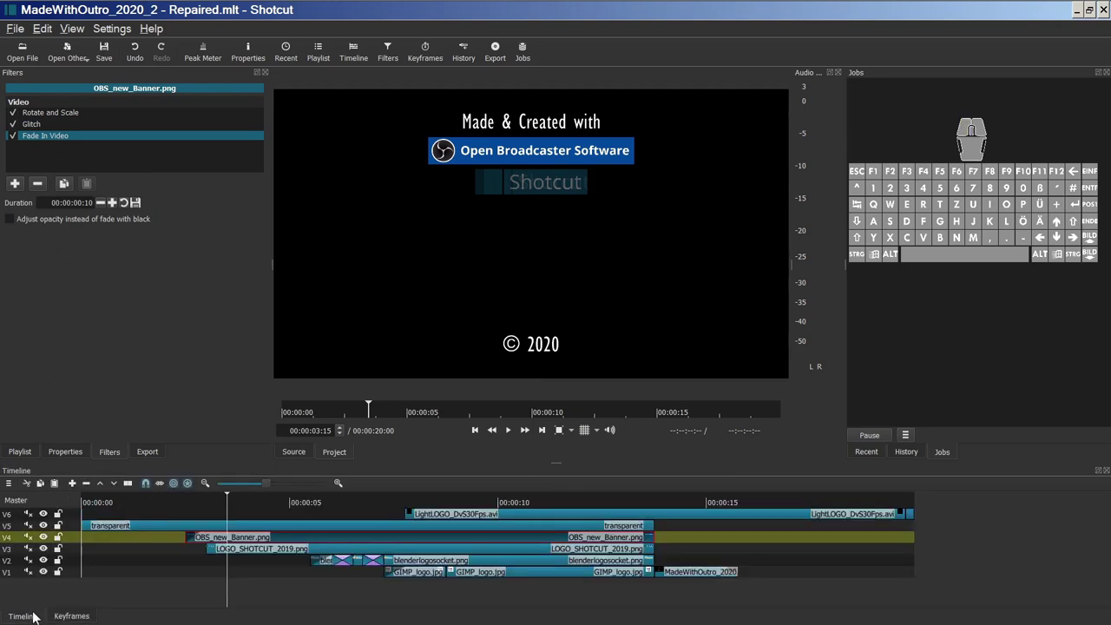
left_click(70, 528)
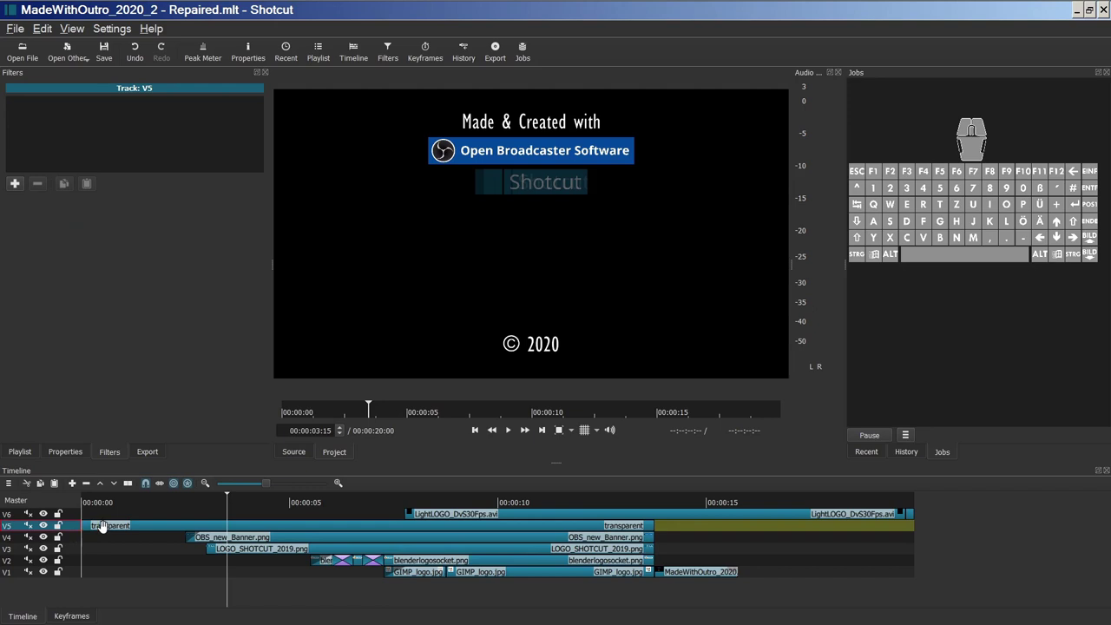
left_click(101, 526)
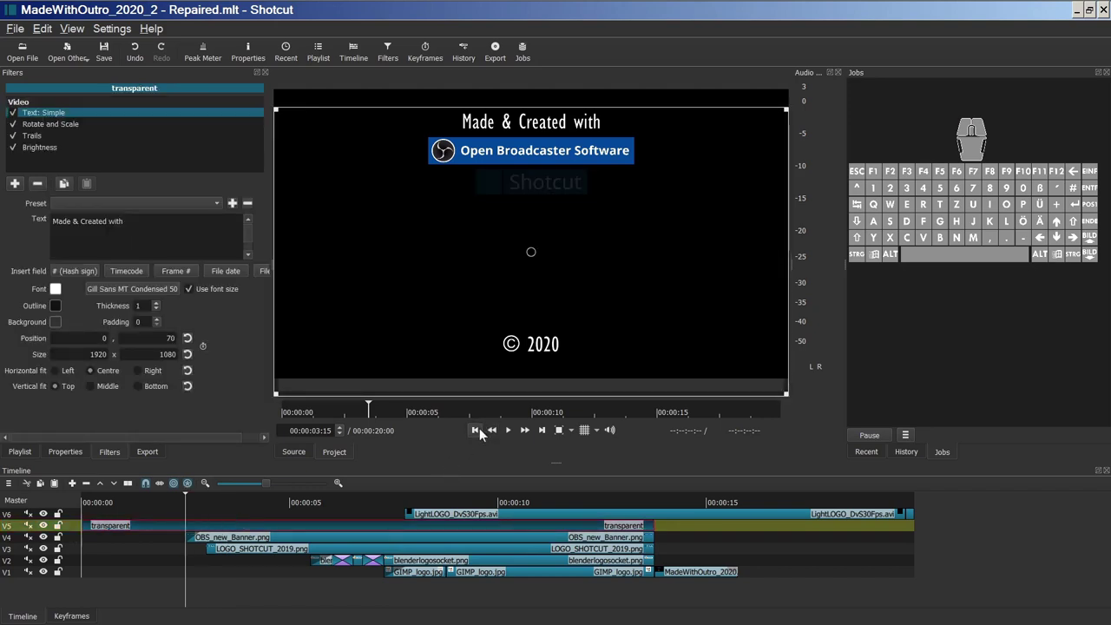
left_click(476, 429)
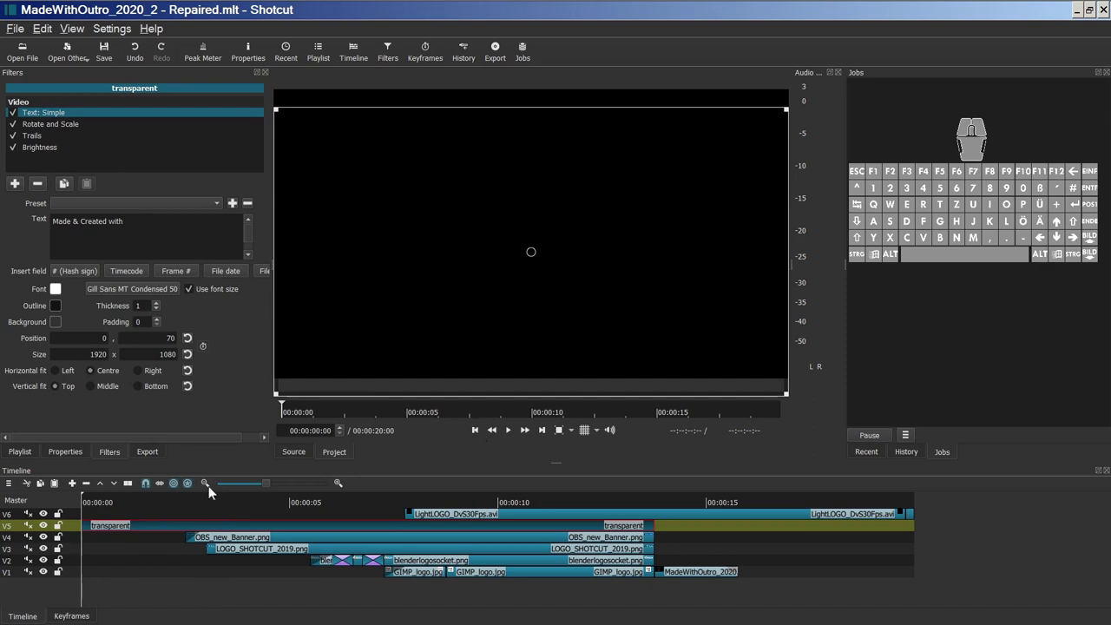
left_click(81, 615)
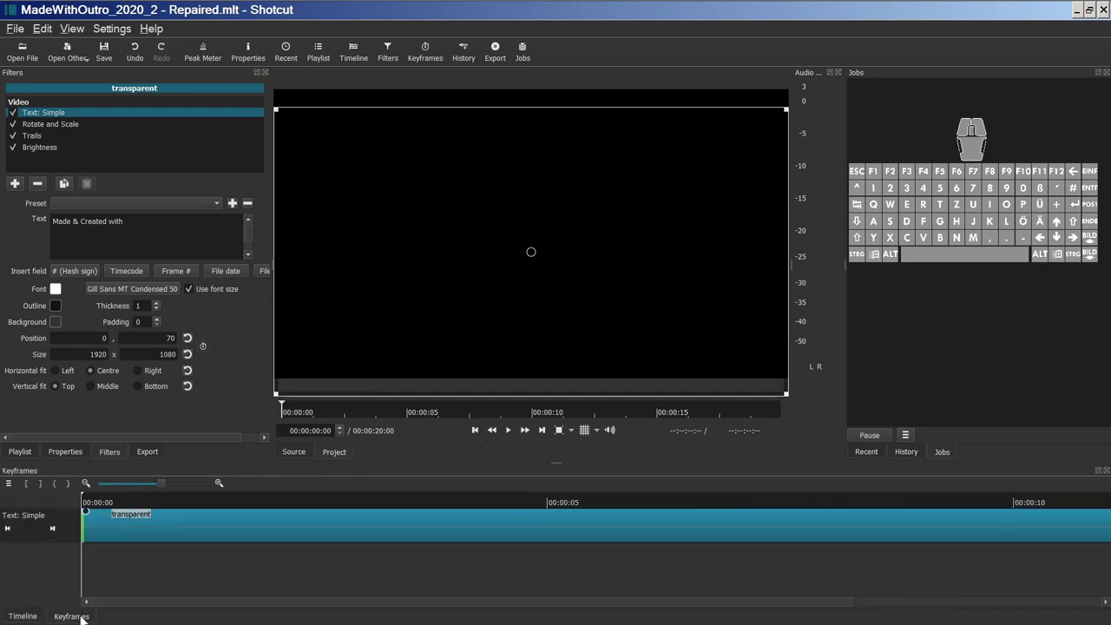
left_click(86, 482)
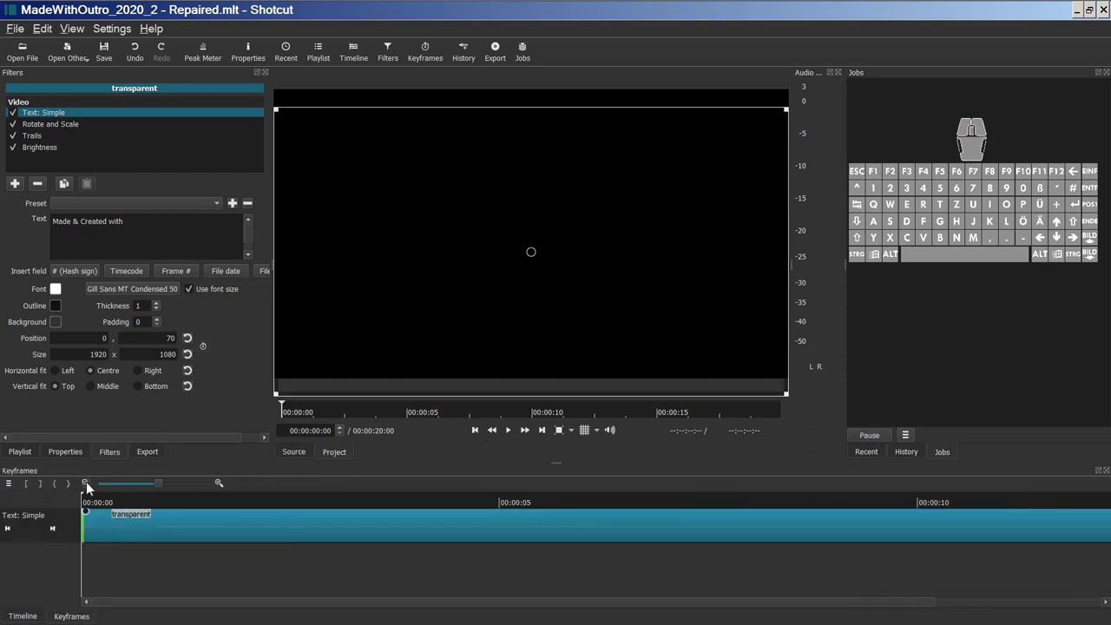
left_click(86, 481)
left_click(86, 482)
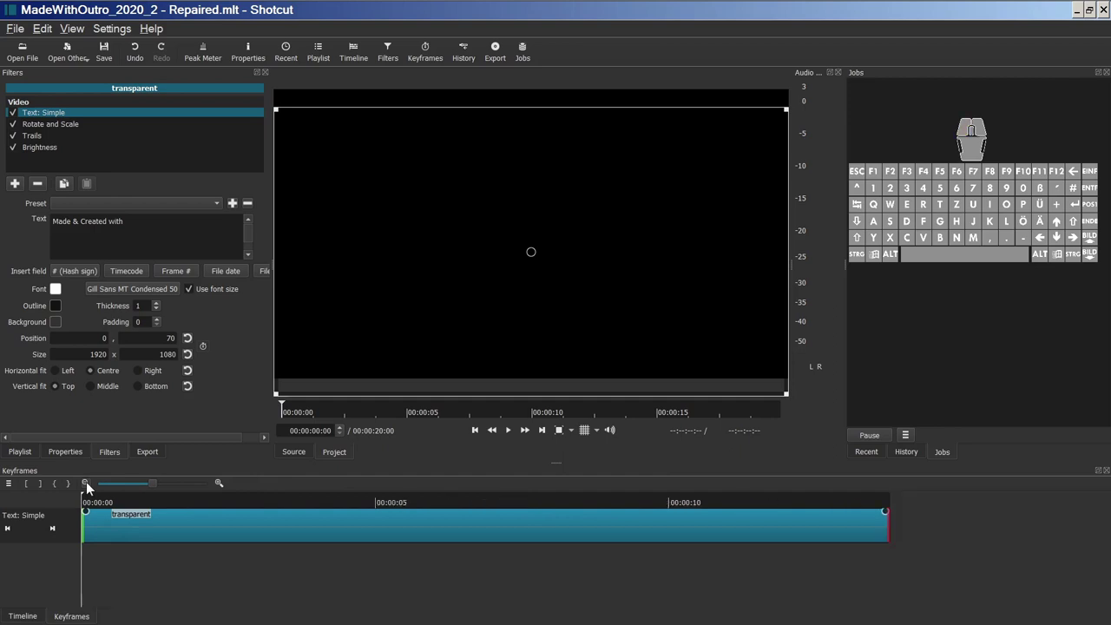
Step: Step through the Rotate and Scale filter's Scale keyframes of the transparent clip to the last one
left_click(43, 124)
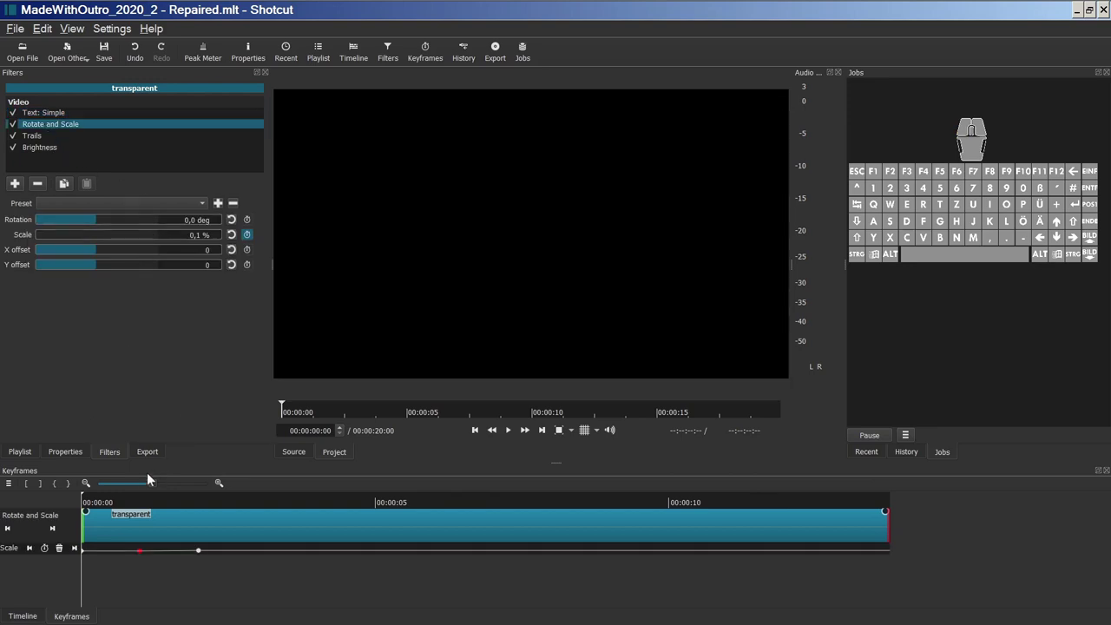
left_click(73, 548)
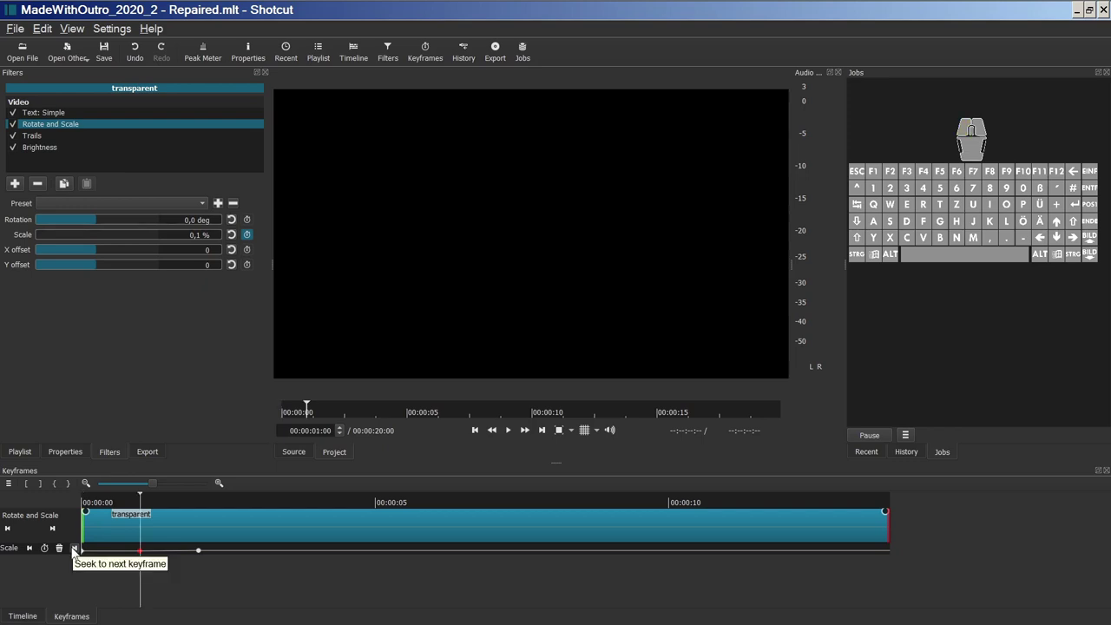
left_click(74, 548)
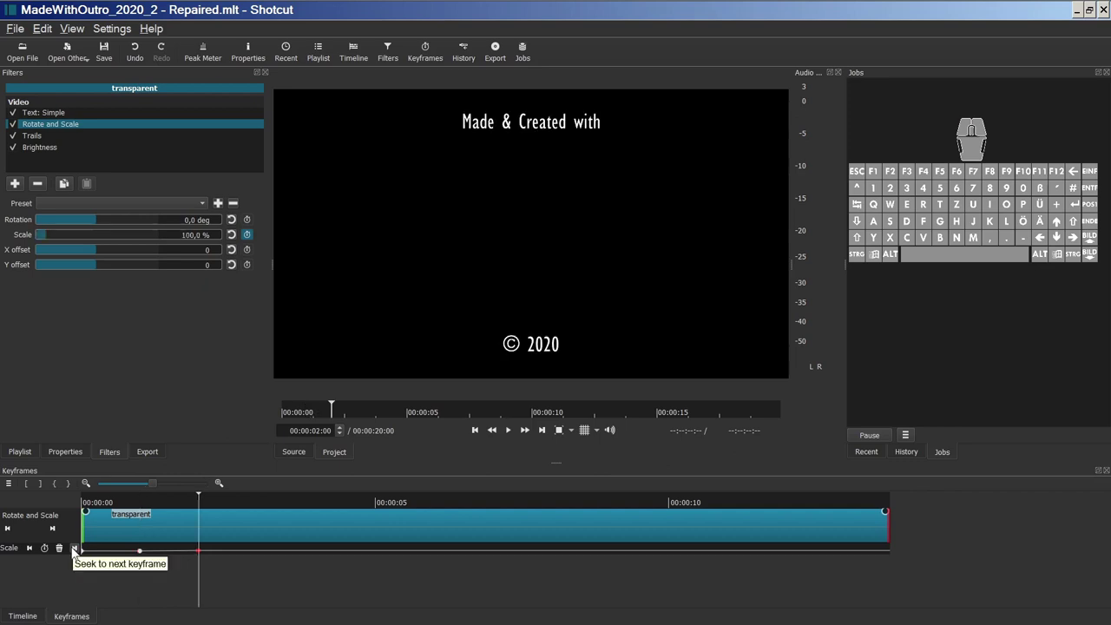
left_click(73, 548)
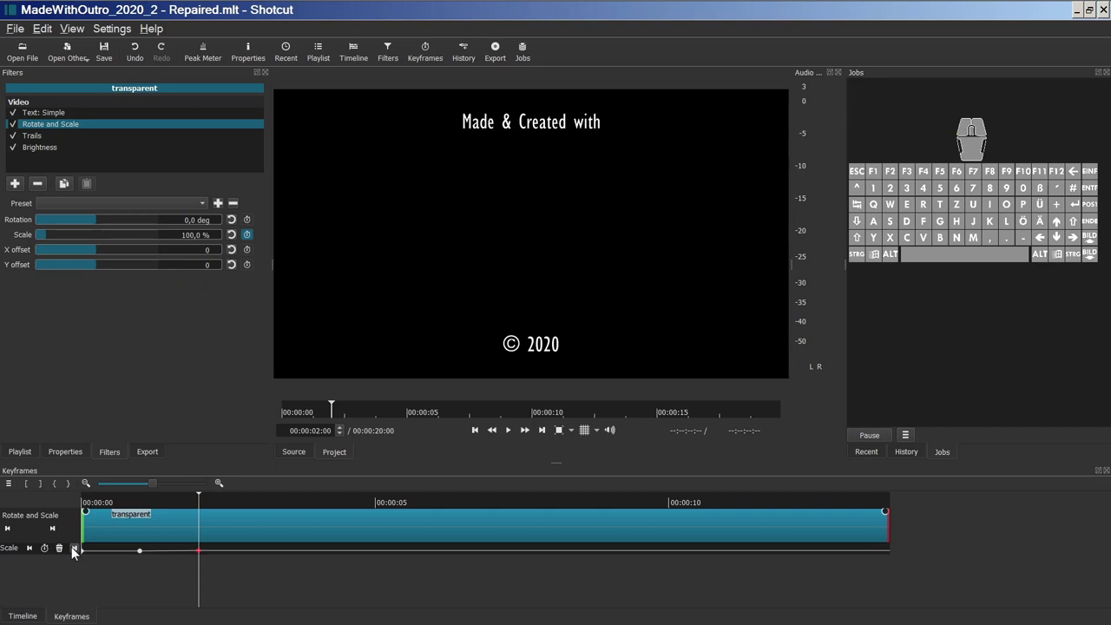
Step: View the transparent clip's Trails amount, and step through the Level keyframes of its Brightness filter
left_click(35, 137)
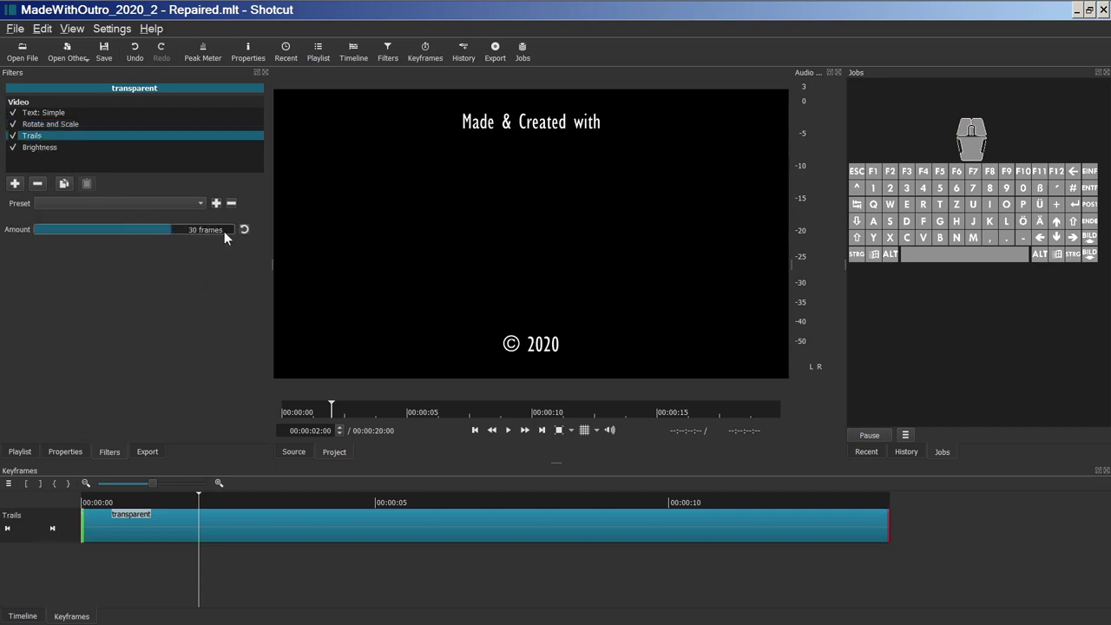
left_click(51, 148)
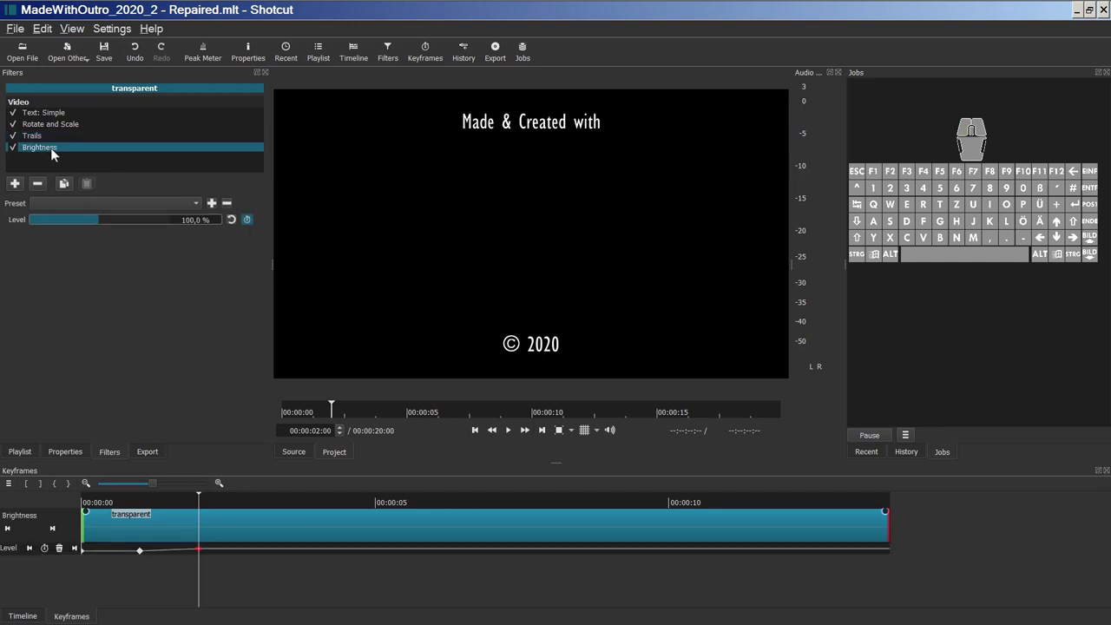
left_click(28, 548)
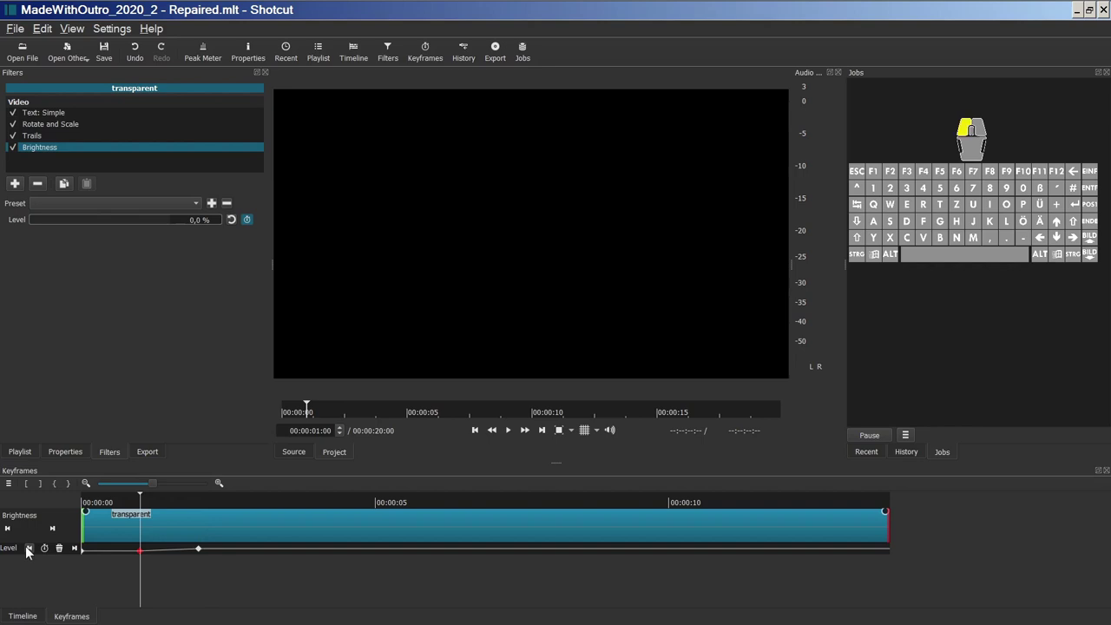
left_click(73, 548)
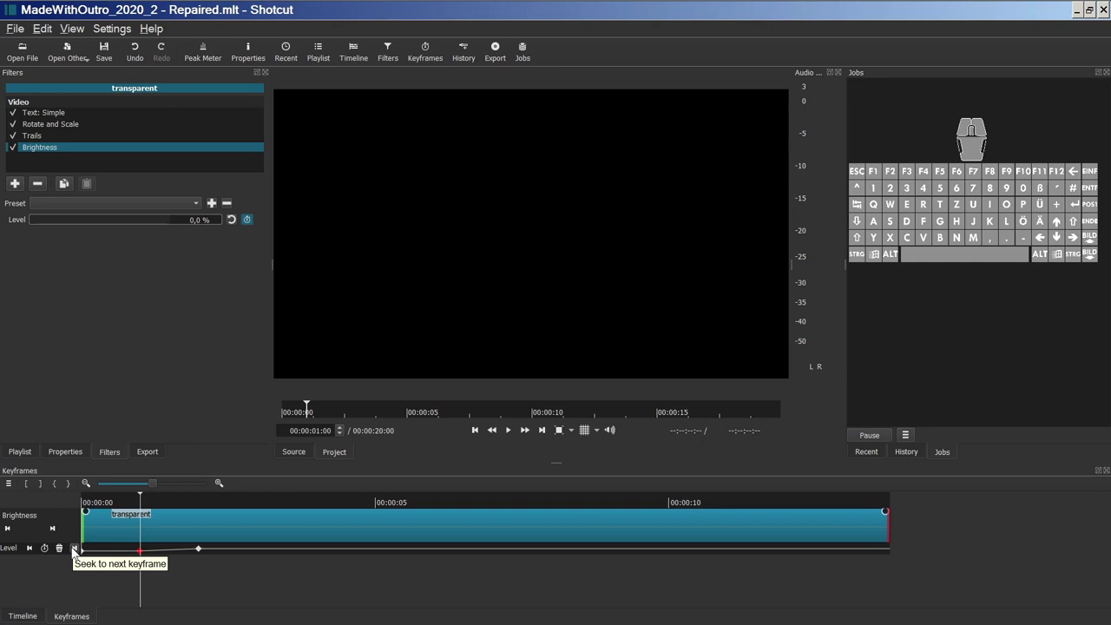
left_click(73, 549)
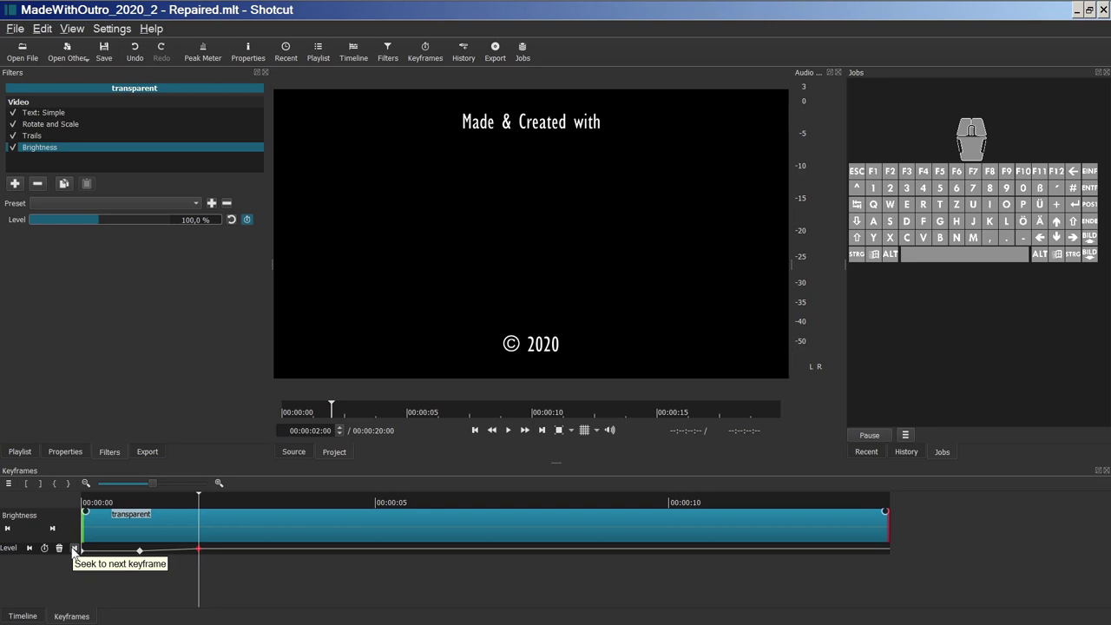
Step: Check the blend mode and the filters of track V6
left_click(23, 617)
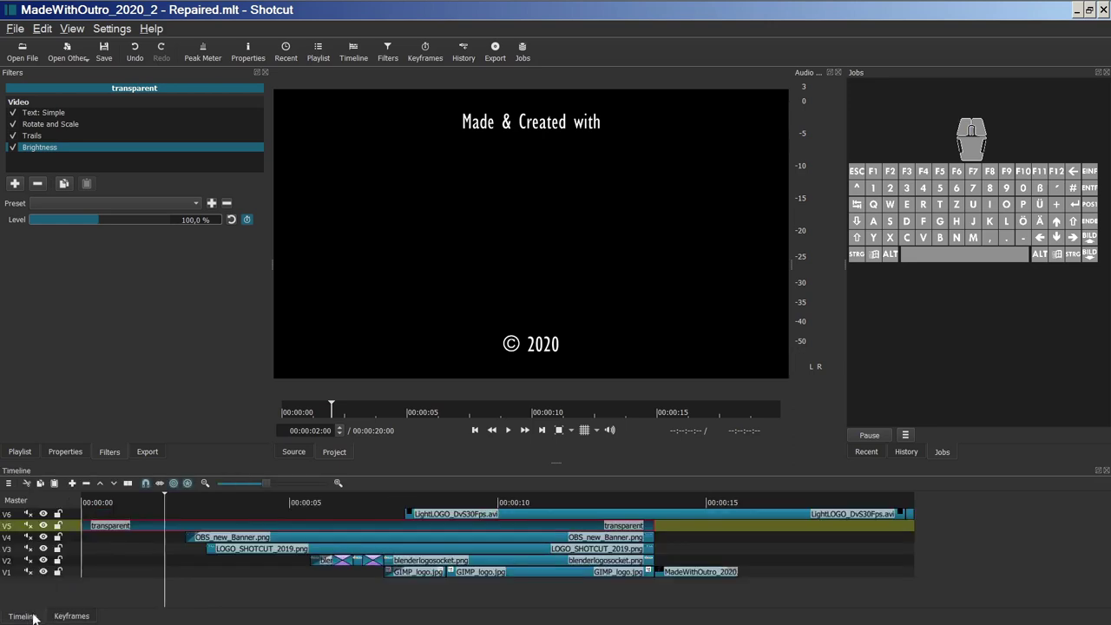
left_click(77, 517)
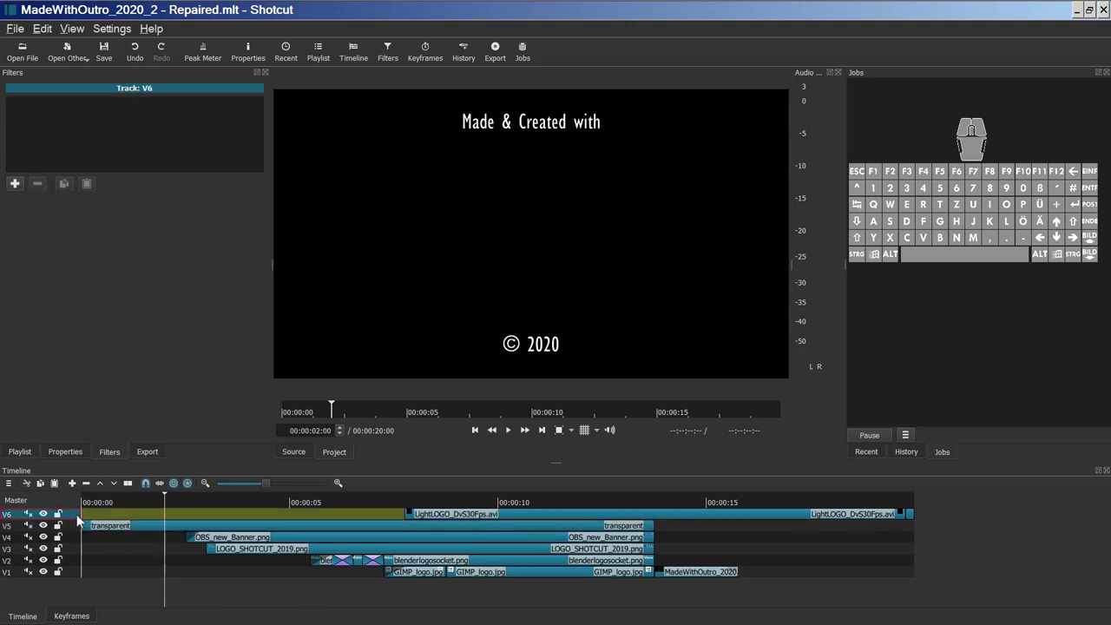
left_click(59, 453)
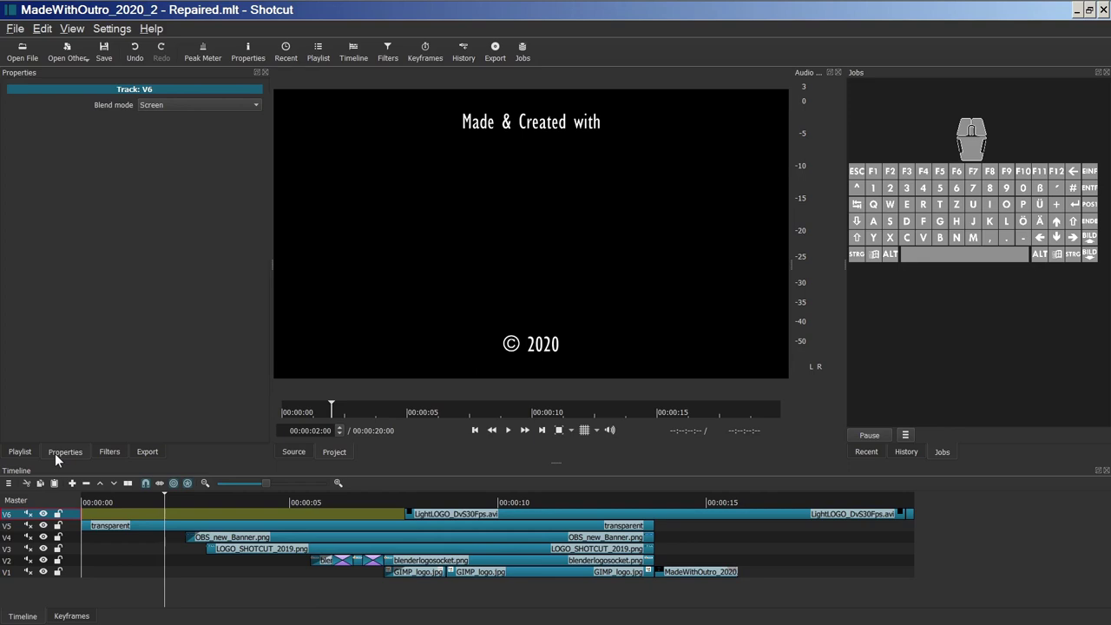
left_click(103, 451)
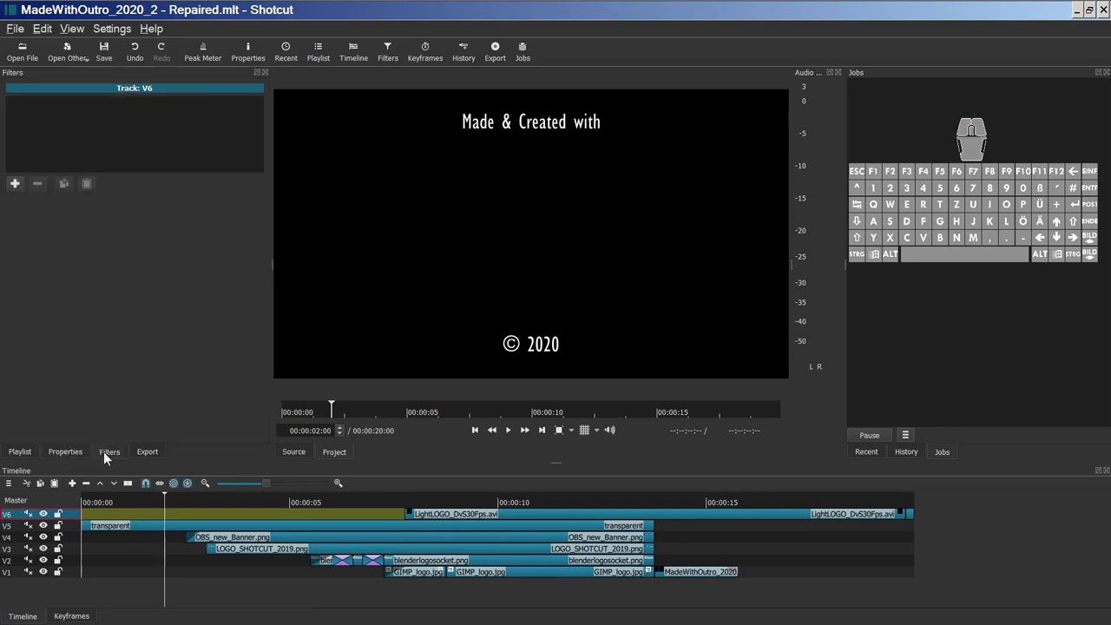
Step: Move the playhead to the start of the LightLOGO_DvS30Fps.avi clip on V6 and view its Rotate and Scale keyframes
left_click(423, 501)
left_click(477, 431)
left_click(460, 513)
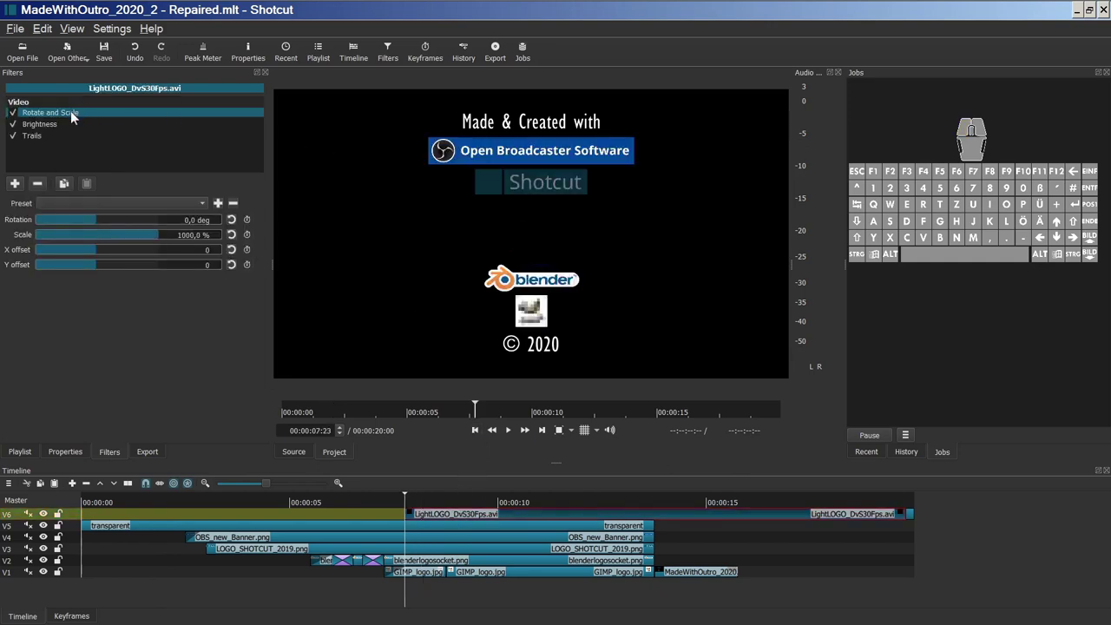
left_click(70, 615)
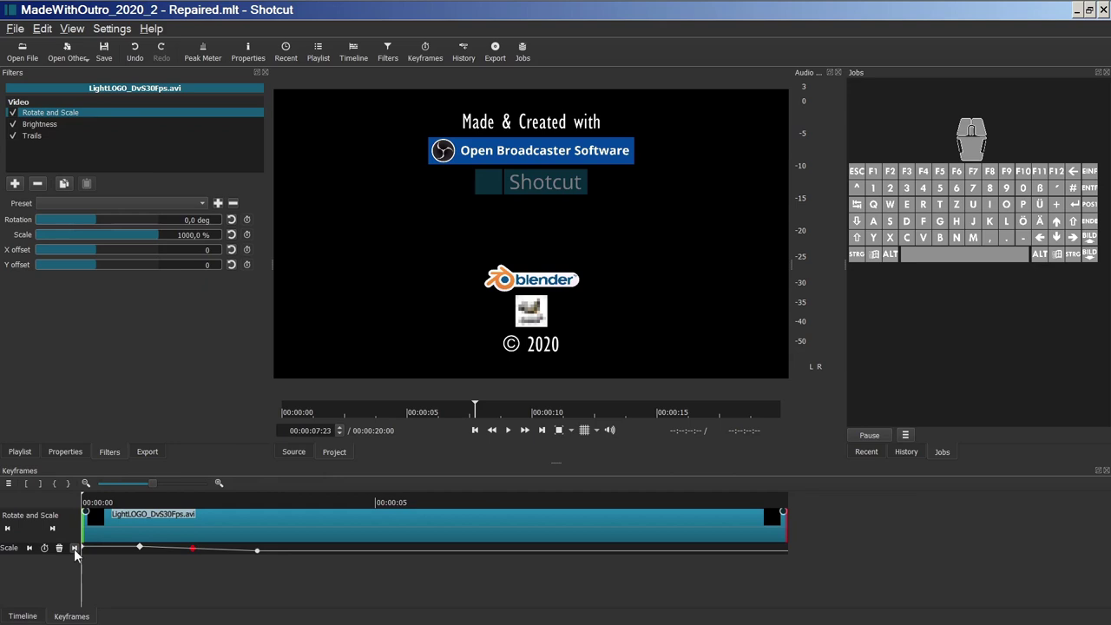
Step: Step through the Rotate and Scale filter's Scale keyframes of the LightLOGO_DvS30Fps.avi clip to the last one, also checking its Brightness filter
left_click(75, 549)
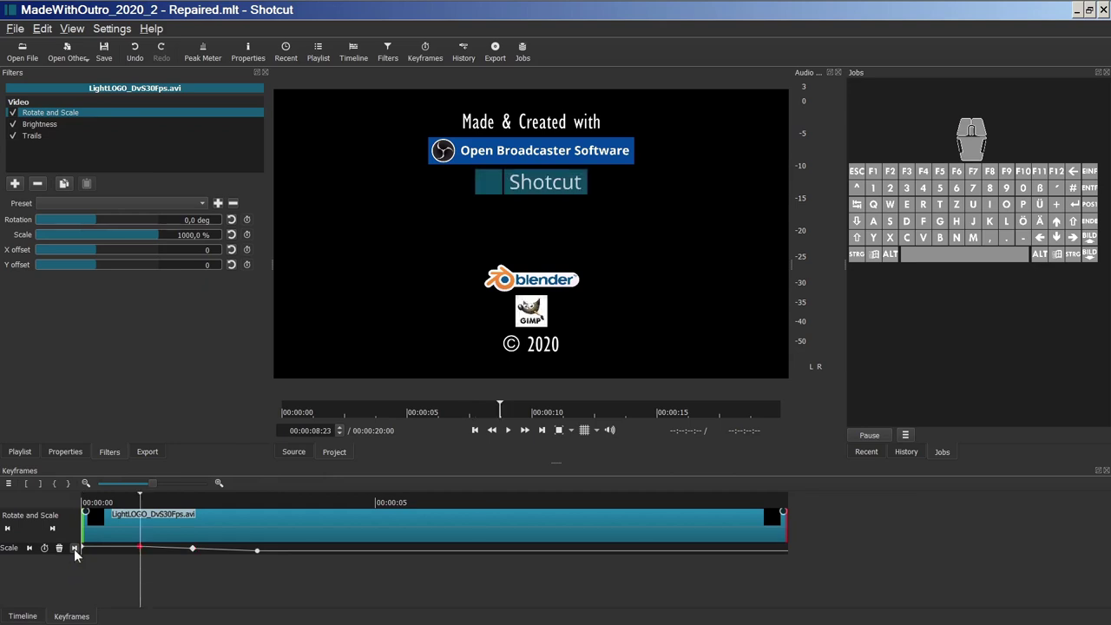
left_click(54, 127)
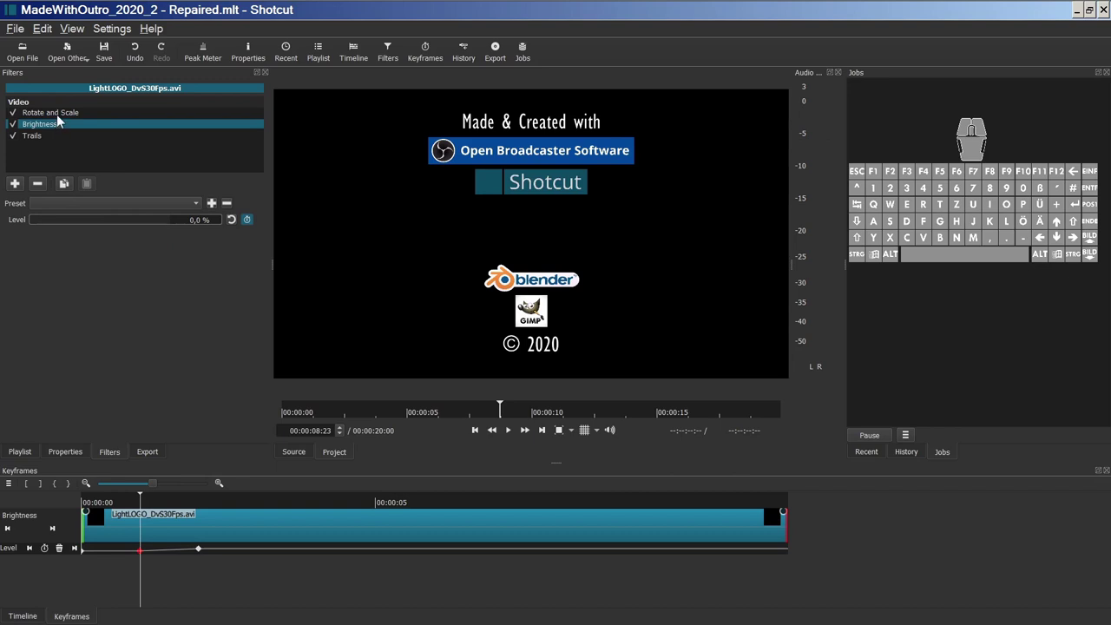
left_click(57, 114)
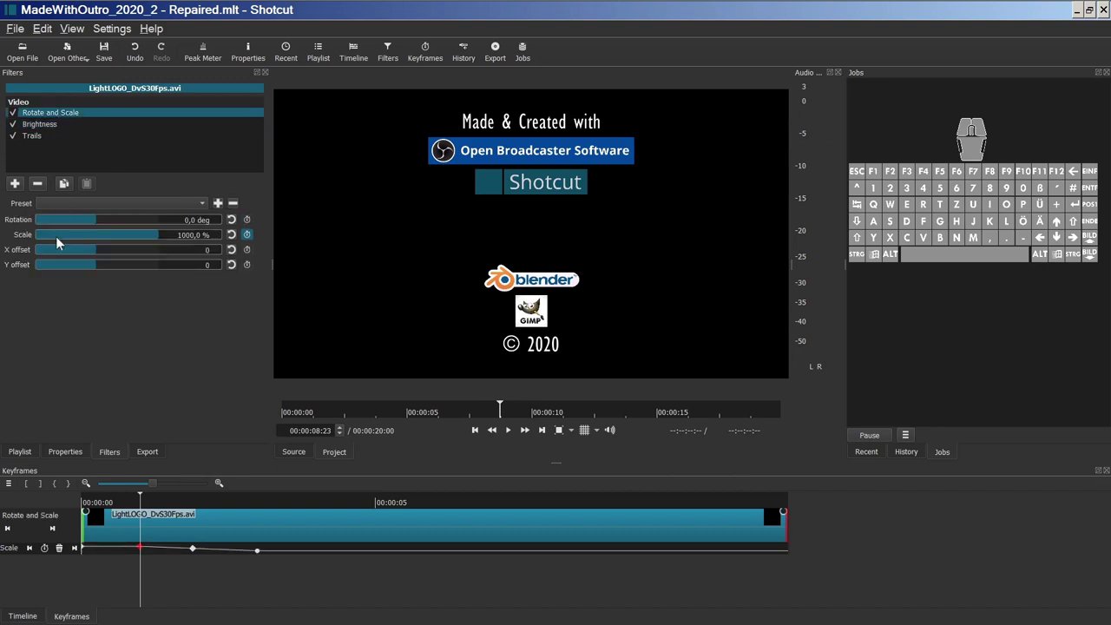
left_click(74, 547)
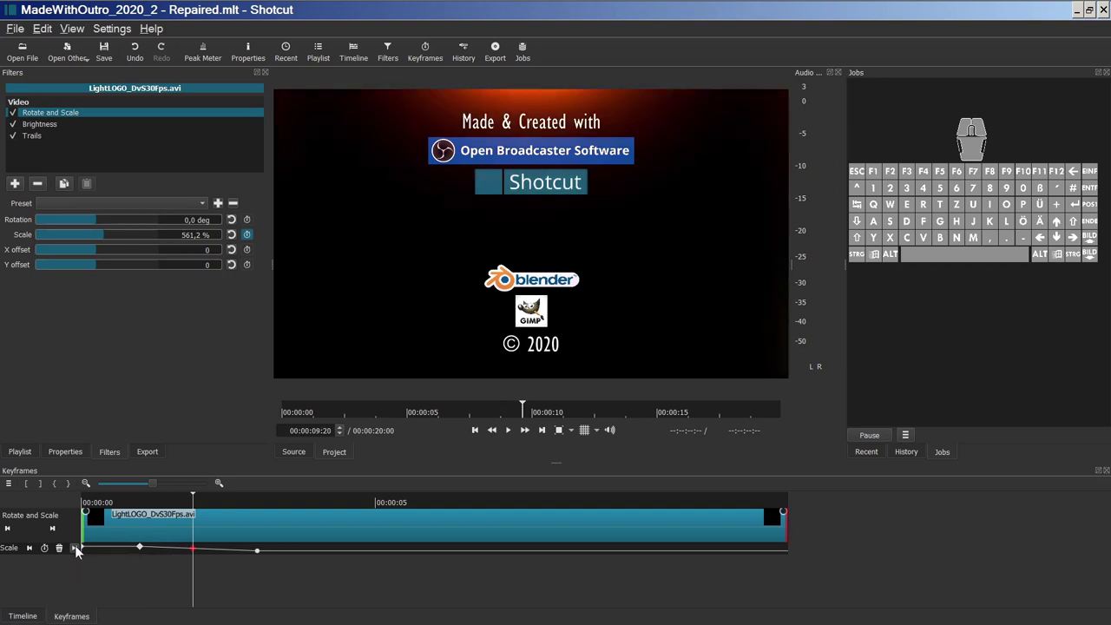
left_click(74, 547)
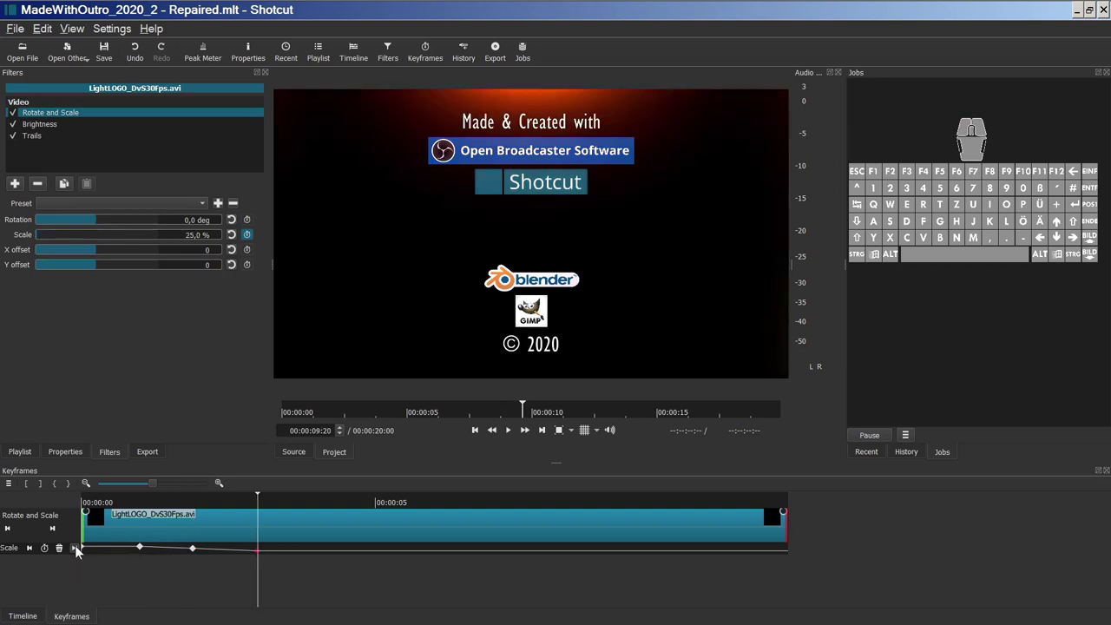
Step: View the LightLOGO clip's last Brightness Level keyframe, compare the Scale value at that point, and check the Trails amount
left_click(43, 126)
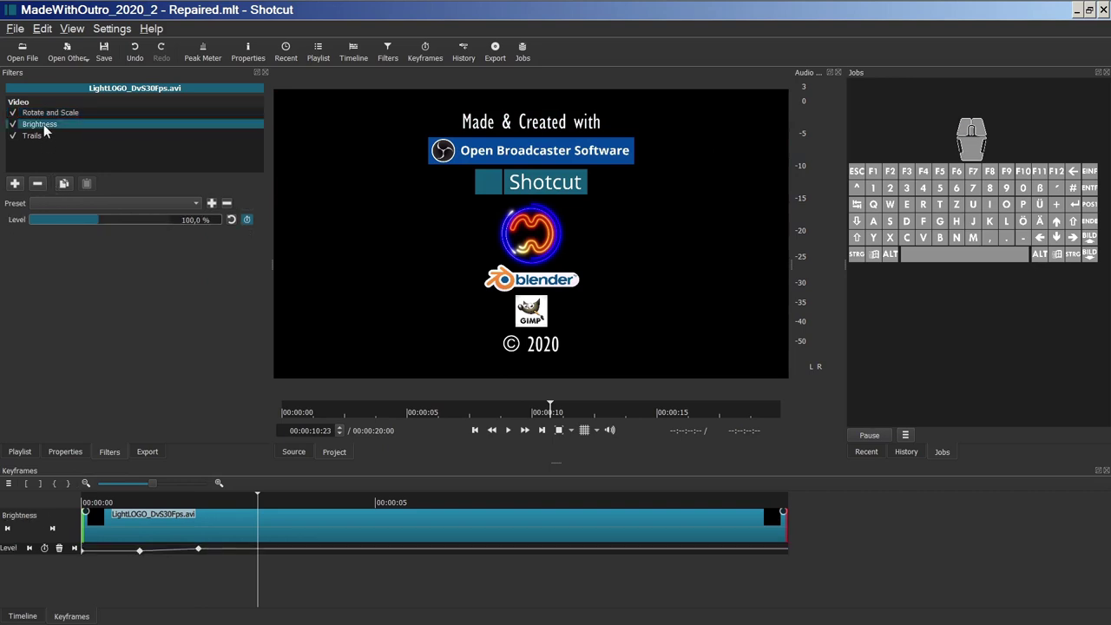
left_click(30, 550)
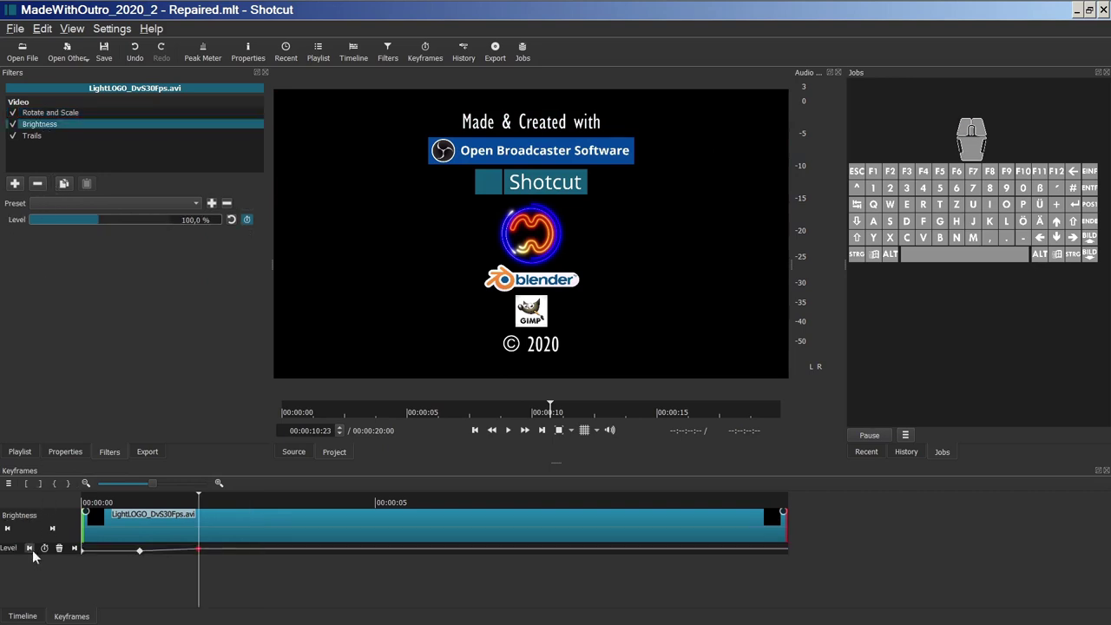
left_click(39, 112)
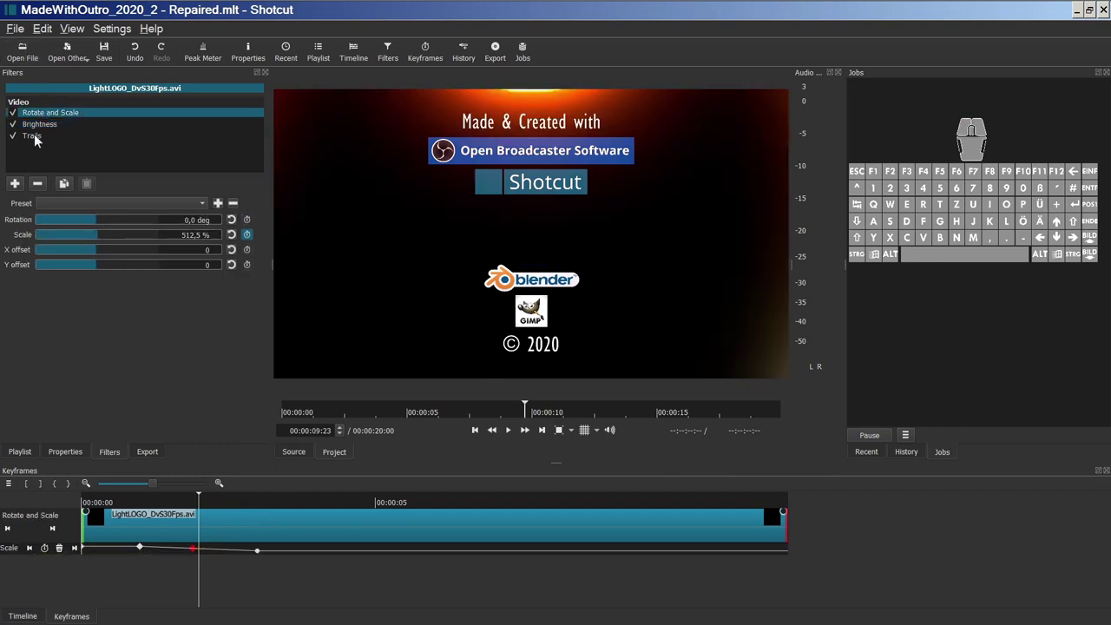
left_click(34, 134)
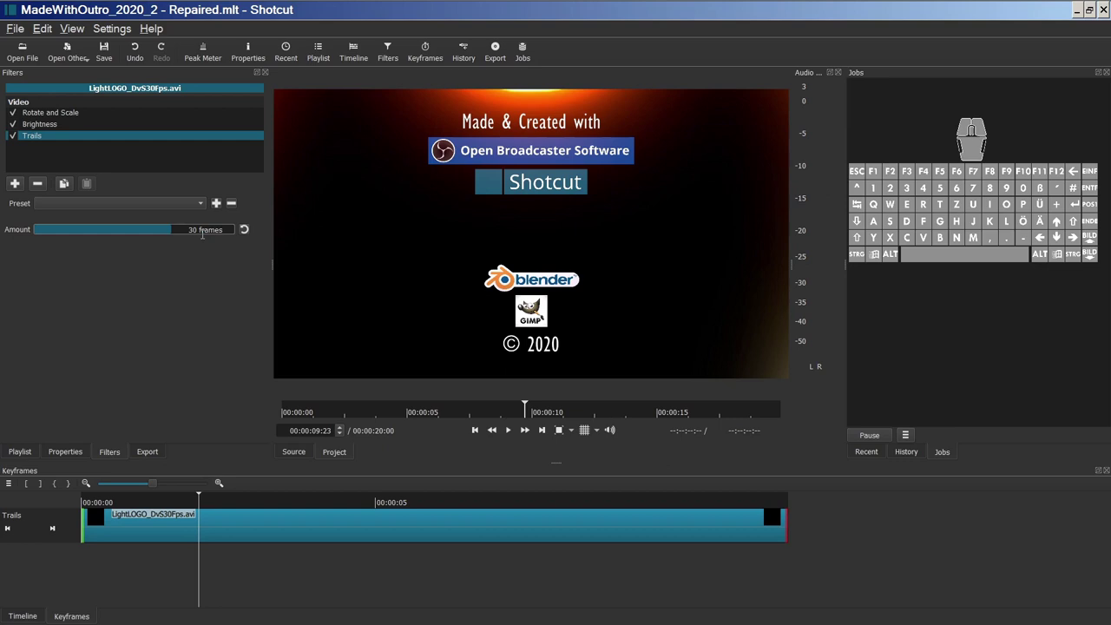
Step: Return to the timeline, view the filters of MadeWithOutro_2020.png on V1, and move the playhead to 00:00:13:13
left_click(33, 616)
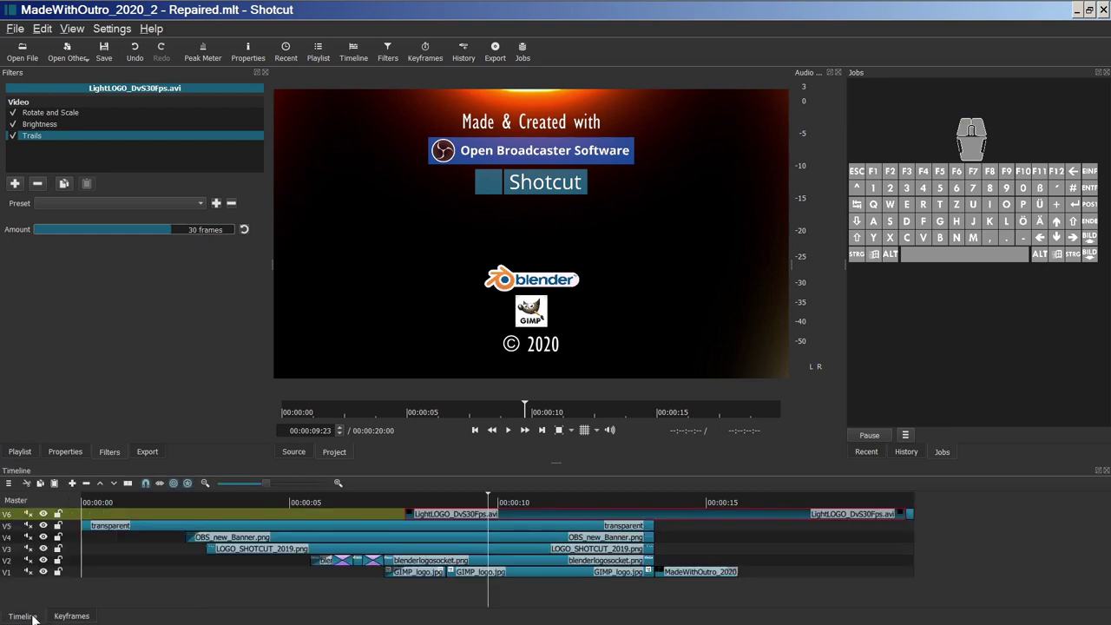
left_click(260, 573)
left_click(641, 501)
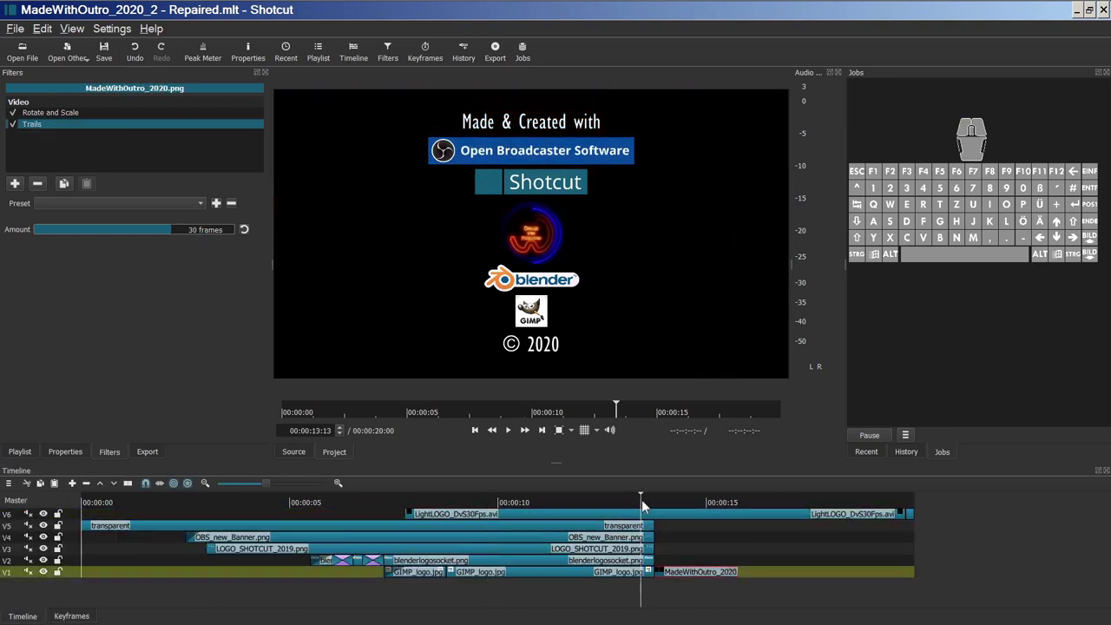
Step: Select the short clip at the end of track V6 and check its properties and filters
left_click(908, 514)
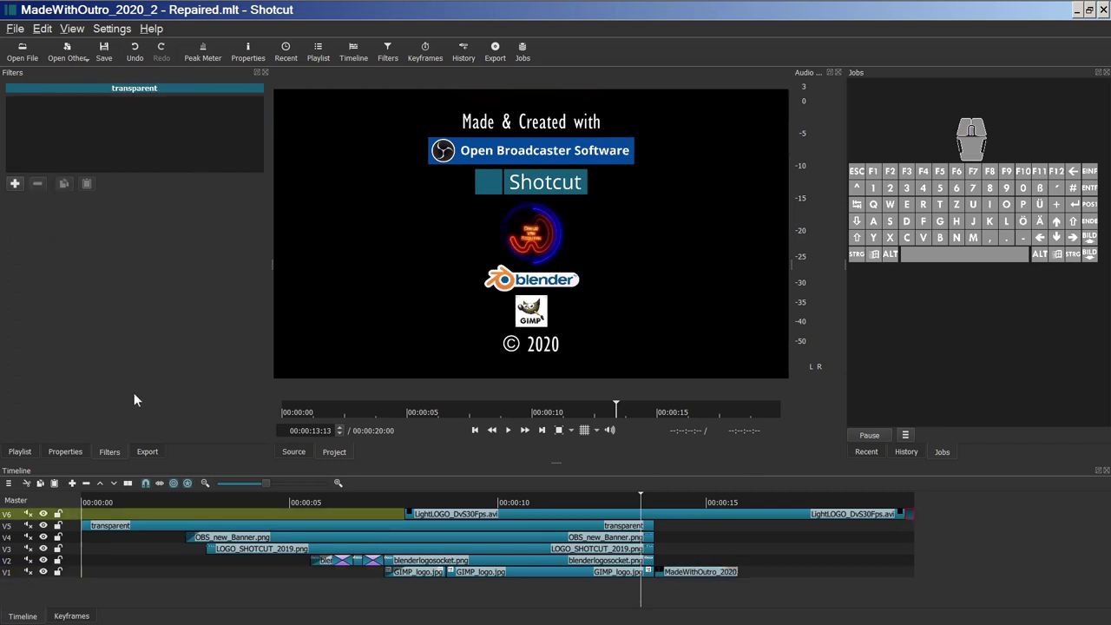
left_click(66, 452)
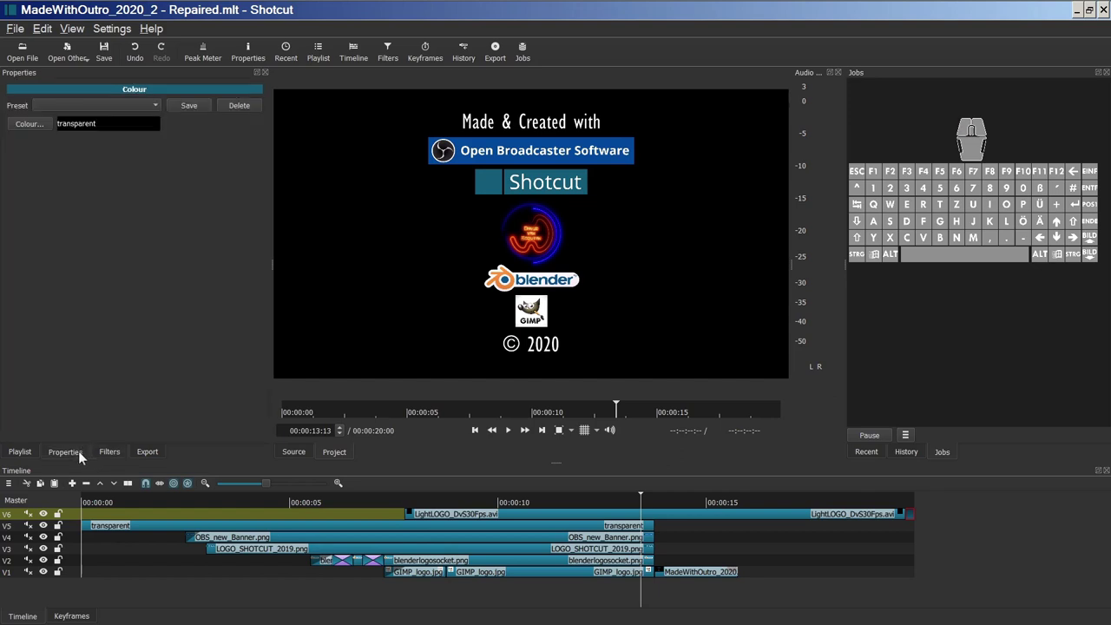
left_click(109, 452)
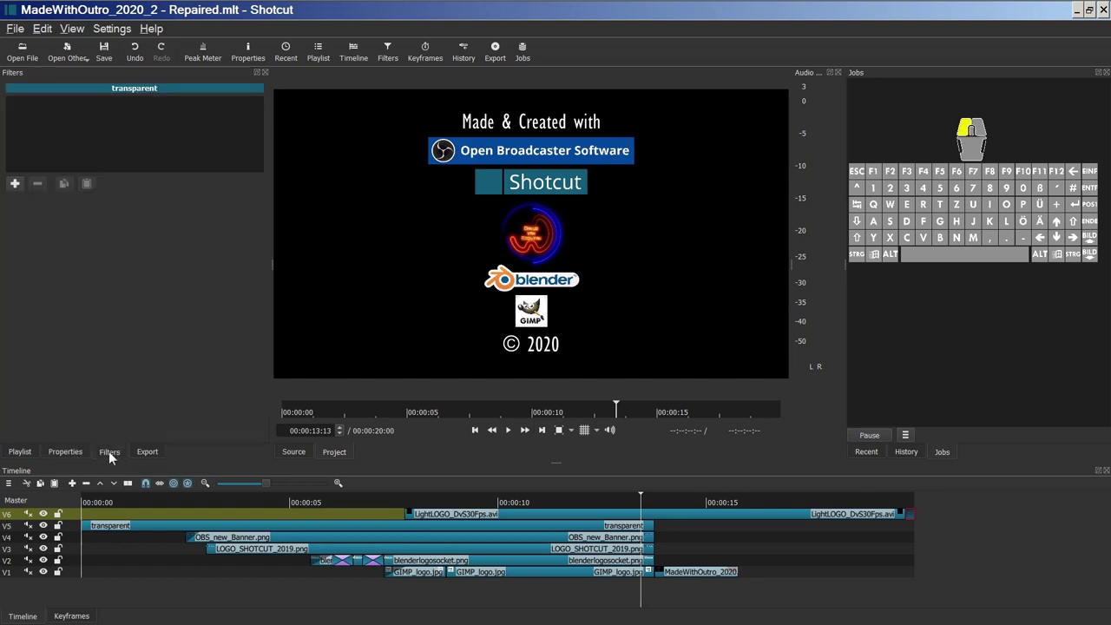